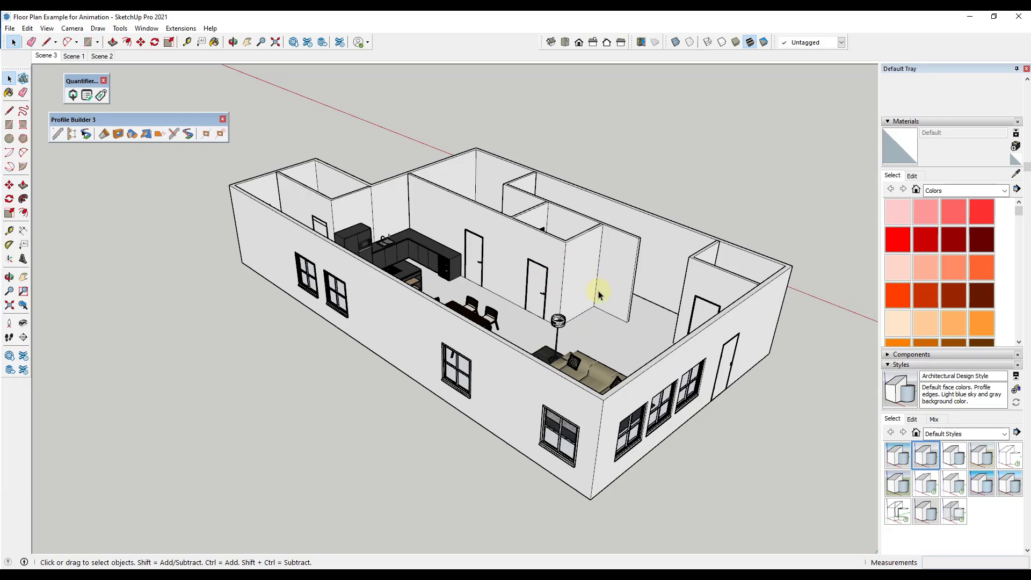
# Start Generate Report and add Material to the Report Attributes beside Quantity
pyautogui.click(9, 28)
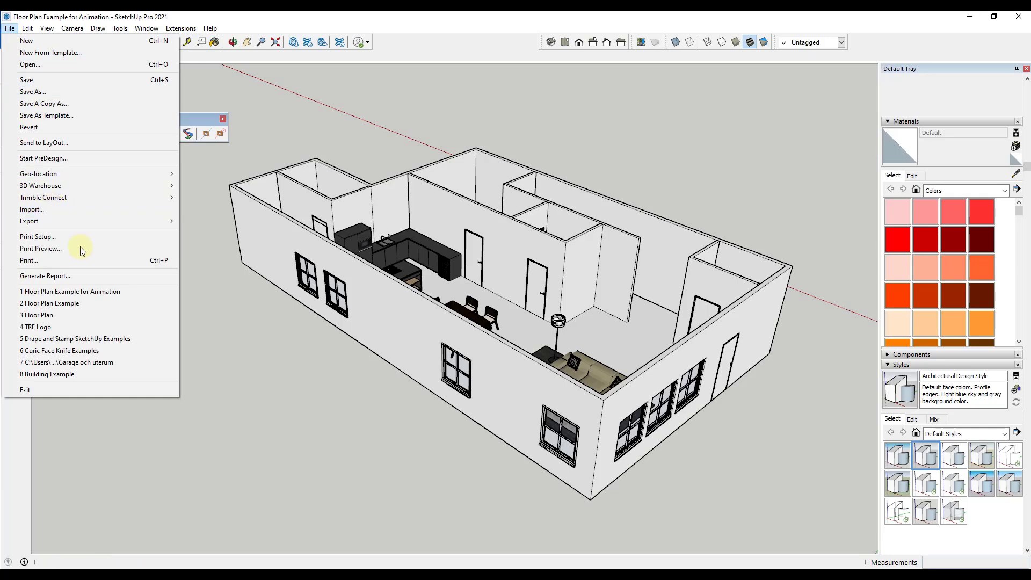
pyautogui.click(84, 277)
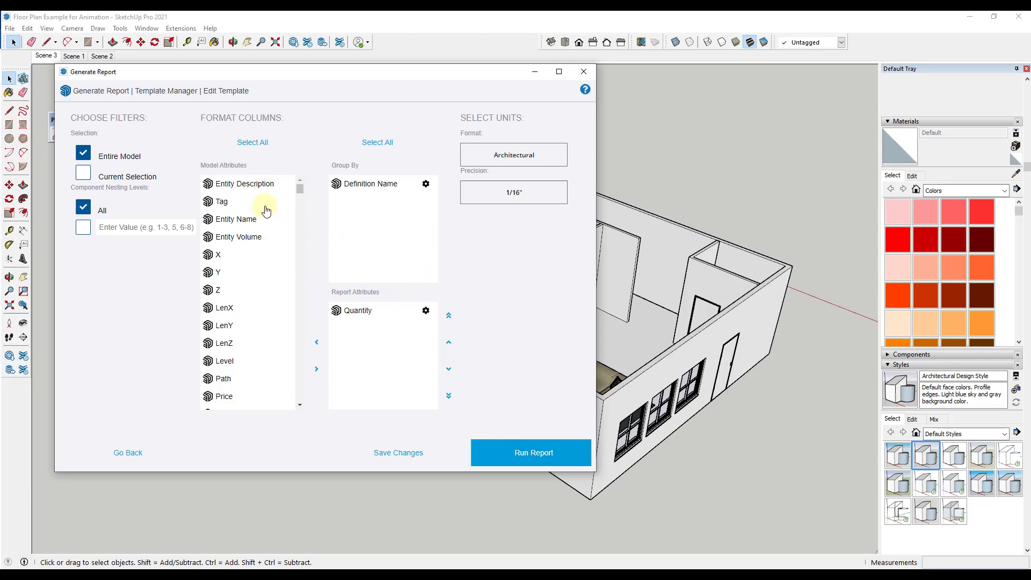
pyautogui.scroll(-3, 250, 215)
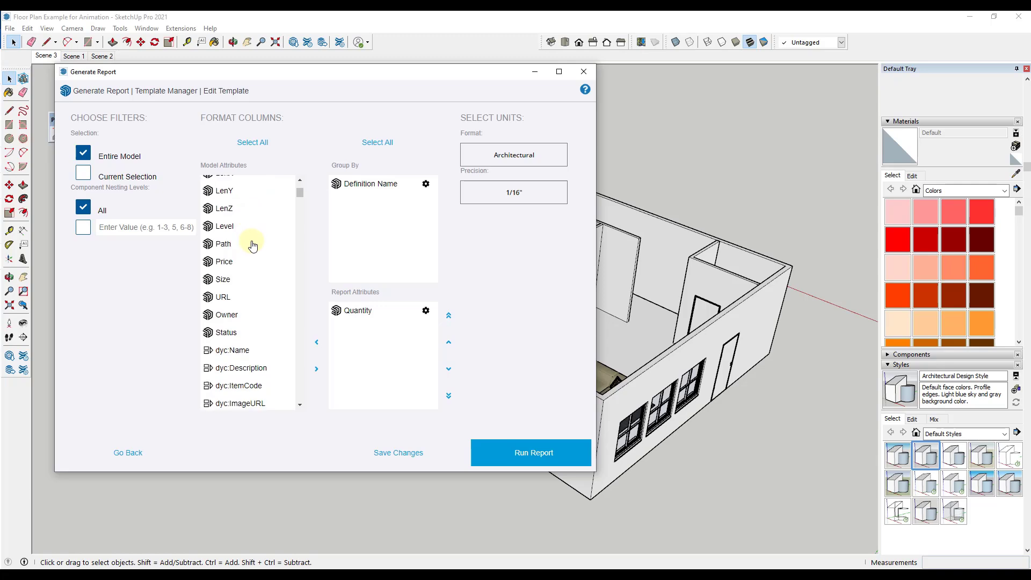
pyautogui.scroll(1, 257, 299)
pyautogui.scroll(2, 255, 279)
pyautogui.scroll(-6, 255, 279)
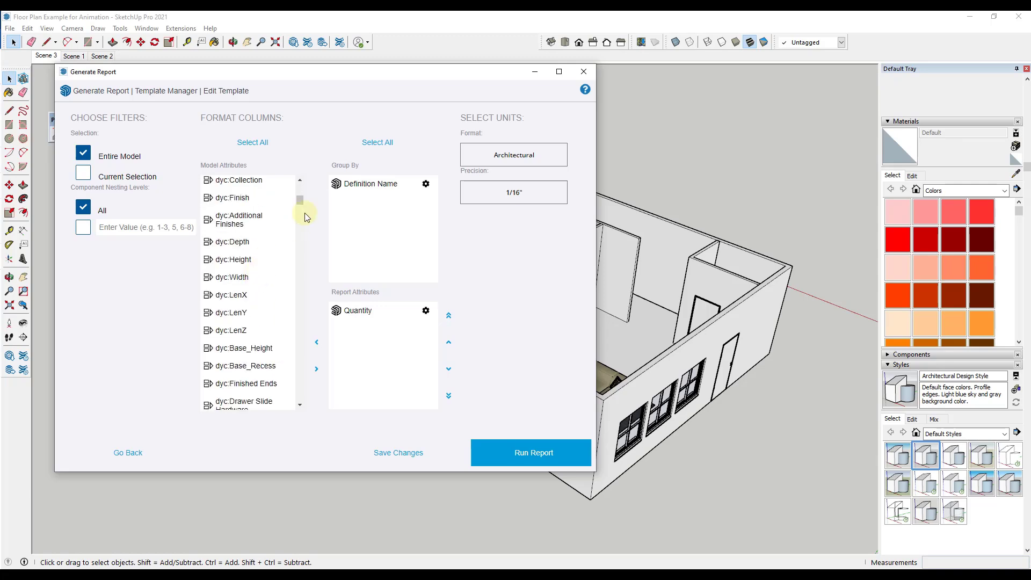
pyautogui.moveTo(301, 202); pyautogui.dragTo(292, 413)
pyautogui.click(251, 401)
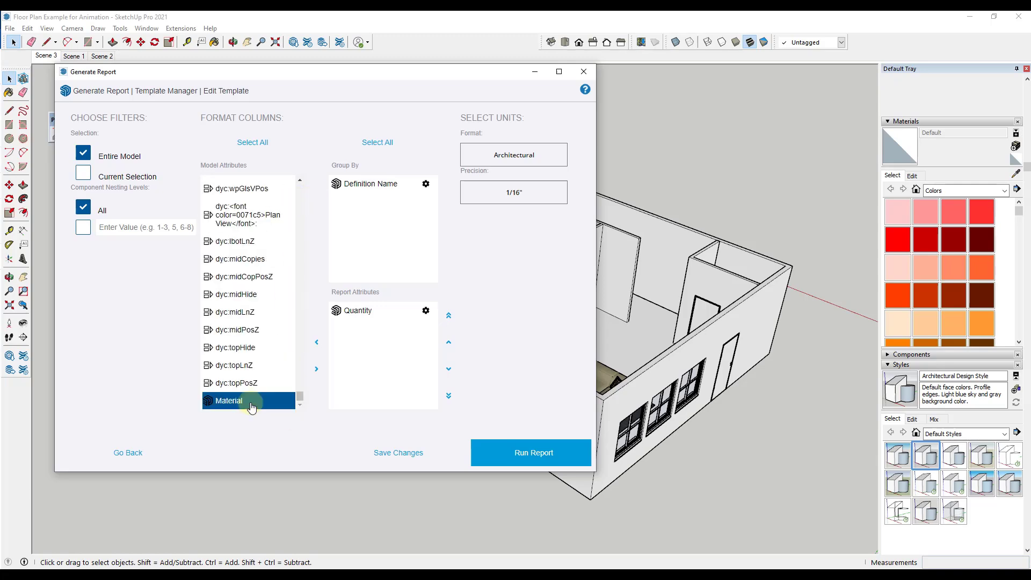
pyautogui.click(316, 344)
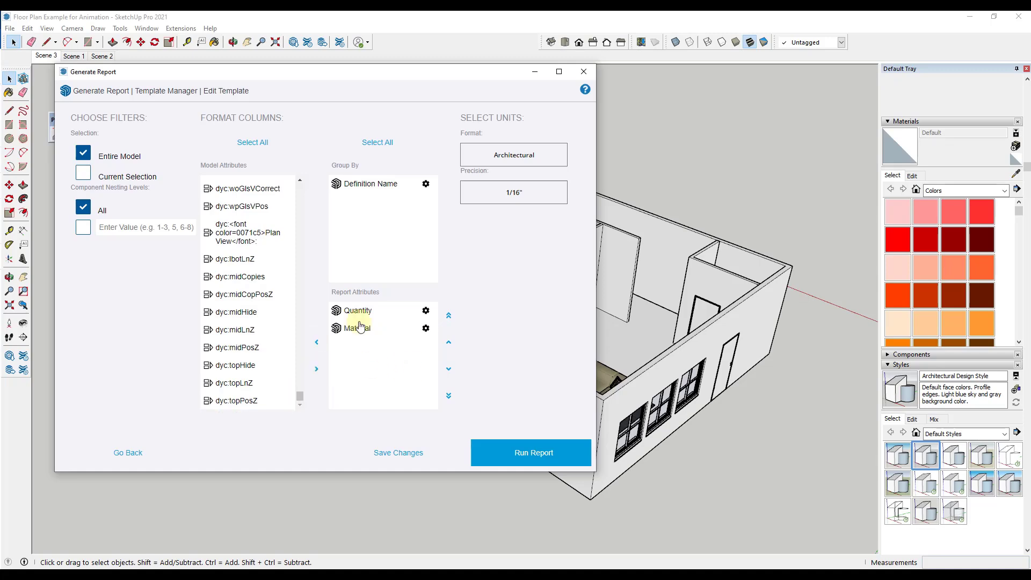
pyautogui.moveTo(299, 396); pyautogui.dragTo(318, 166)
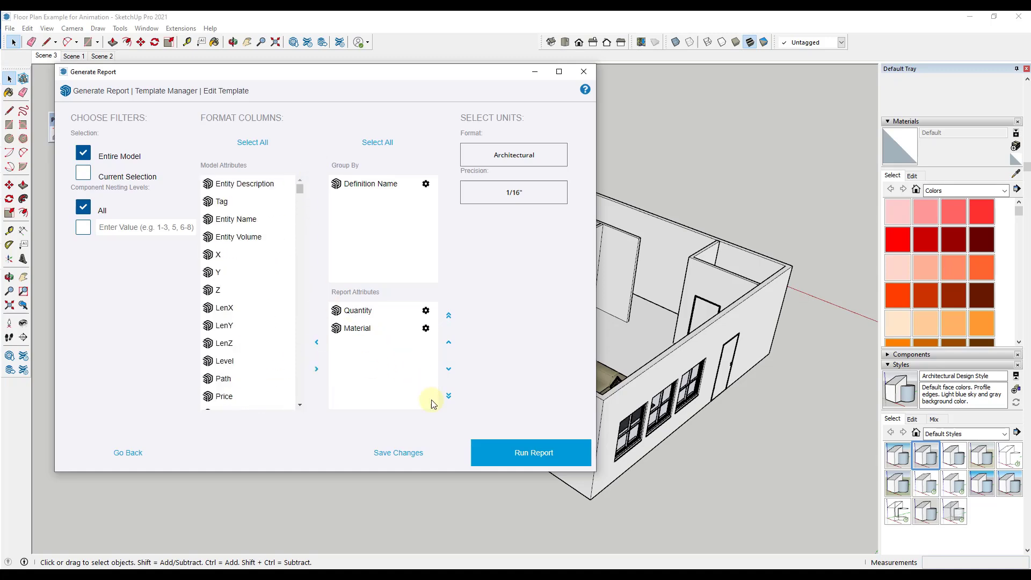
# Run the component report, return to the template editor, and close the report generator
pyautogui.click(532, 456)
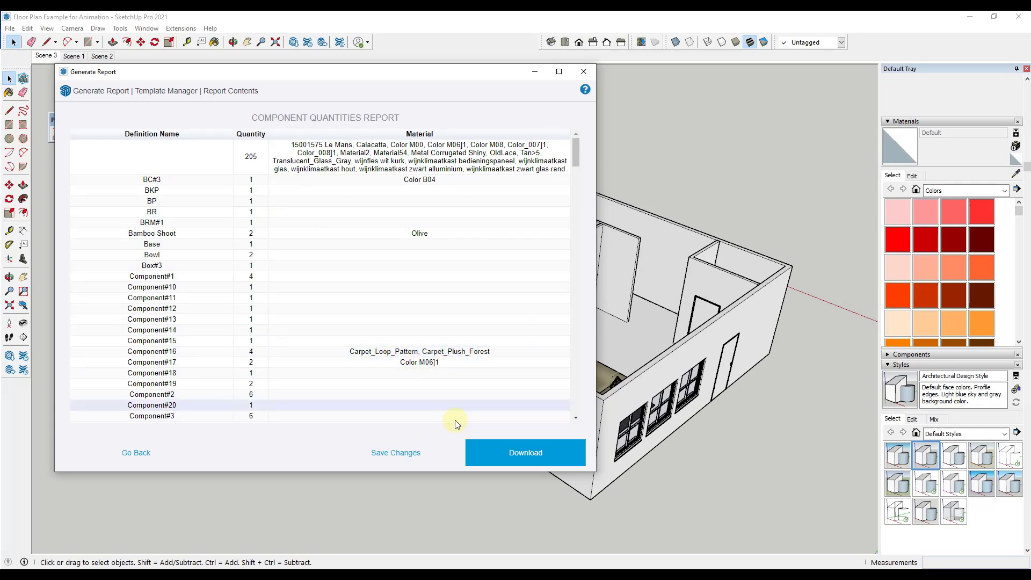
pyautogui.click(129, 451)
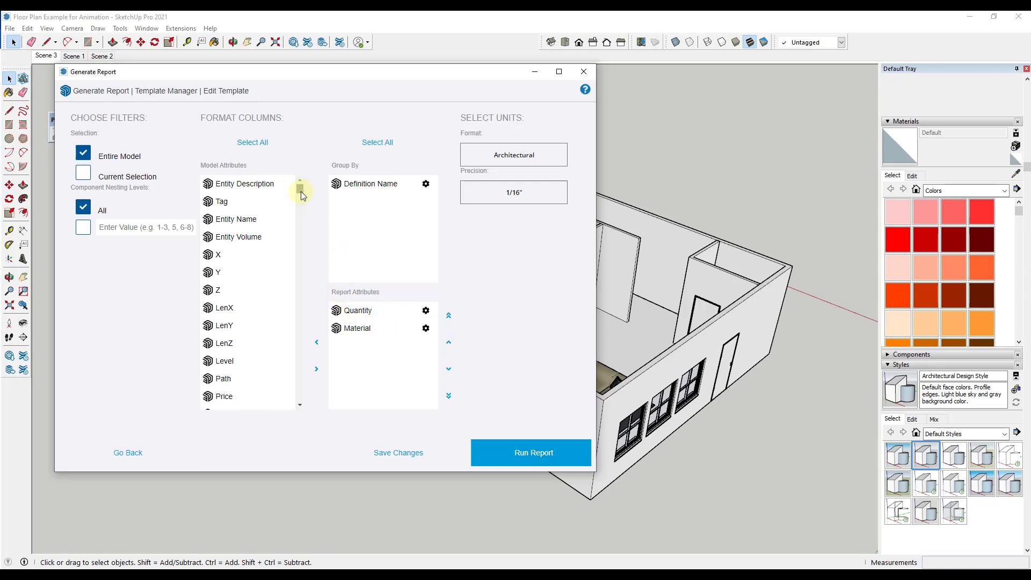
pyautogui.moveTo(298, 193); pyautogui.dragTo(525, 293)
pyautogui.click(584, 71)
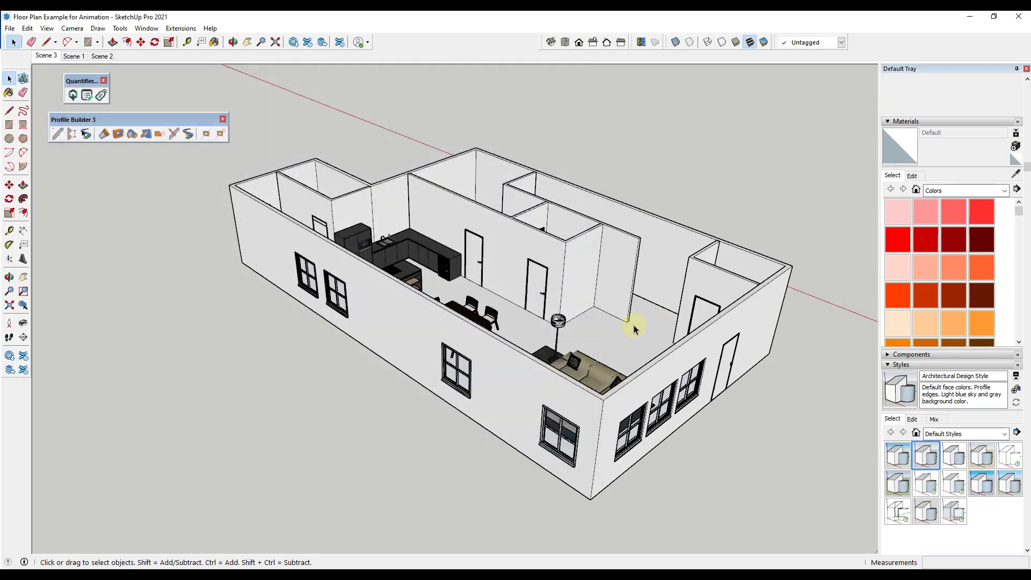
# Enter the model group and its nested walls-and-floor group, then select the floor face
pyautogui.moveTo(633, 342); pyautogui.dragTo(633, 350, button='middle')
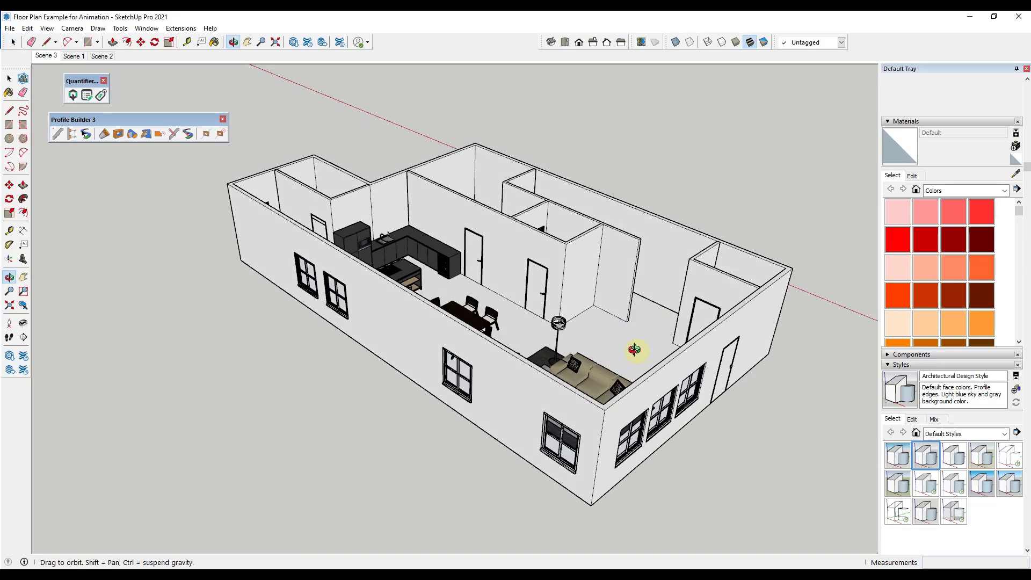
pyautogui.click(91, 94)
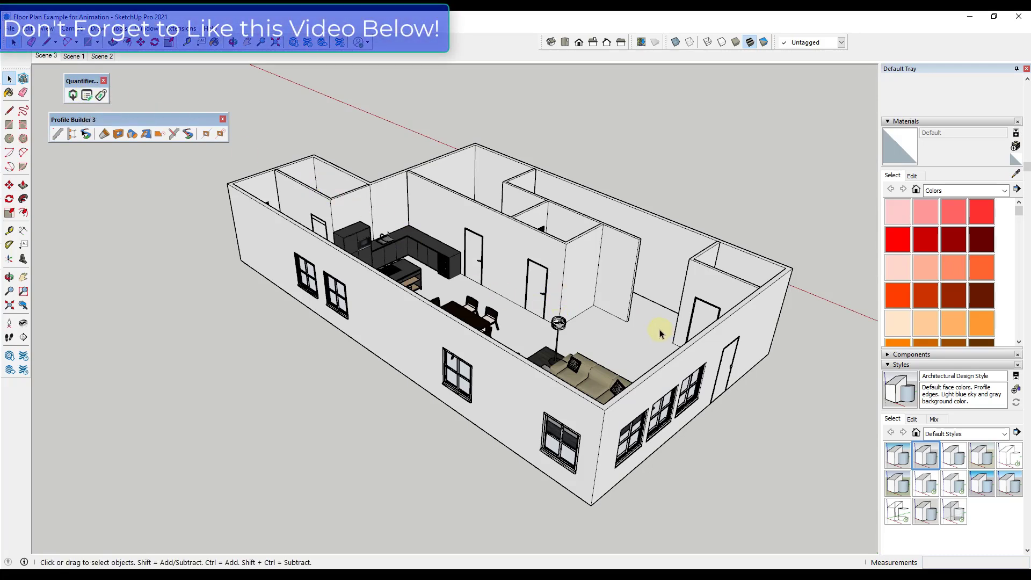
pyautogui.moveTo(660, 333); pyautogui.dragTo(554, 361, button='middle')
pyautogui.click(572, 365)
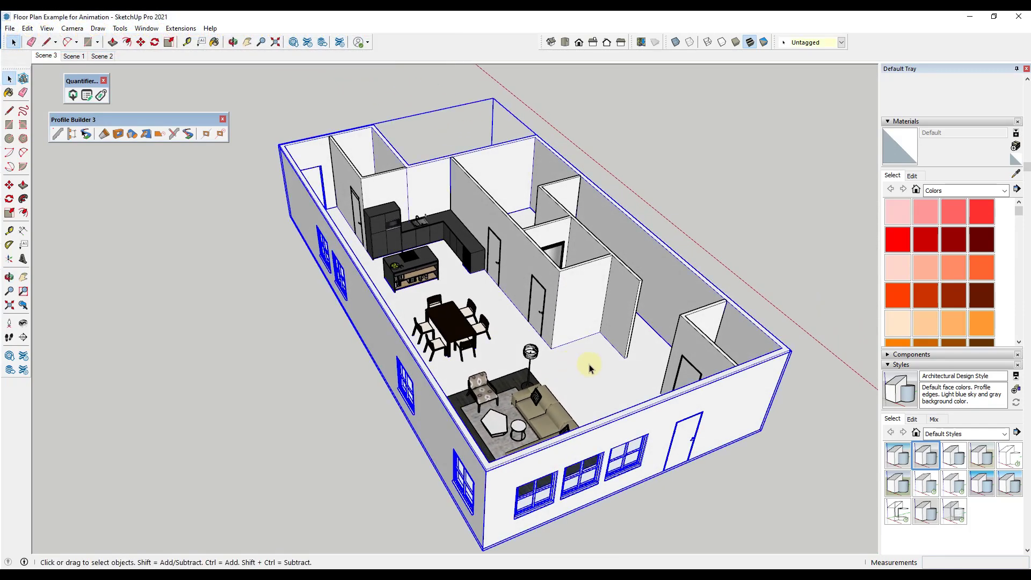
pyautogui.doubleClick(589, 367)
pyautogui.doubleClick(591, 367)
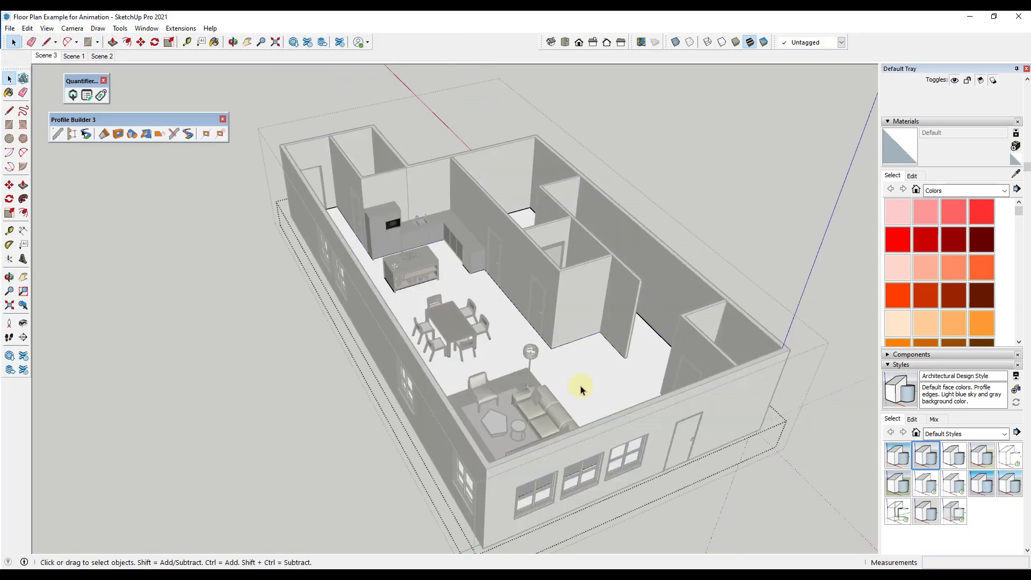
pyautogui.click(590, 367)
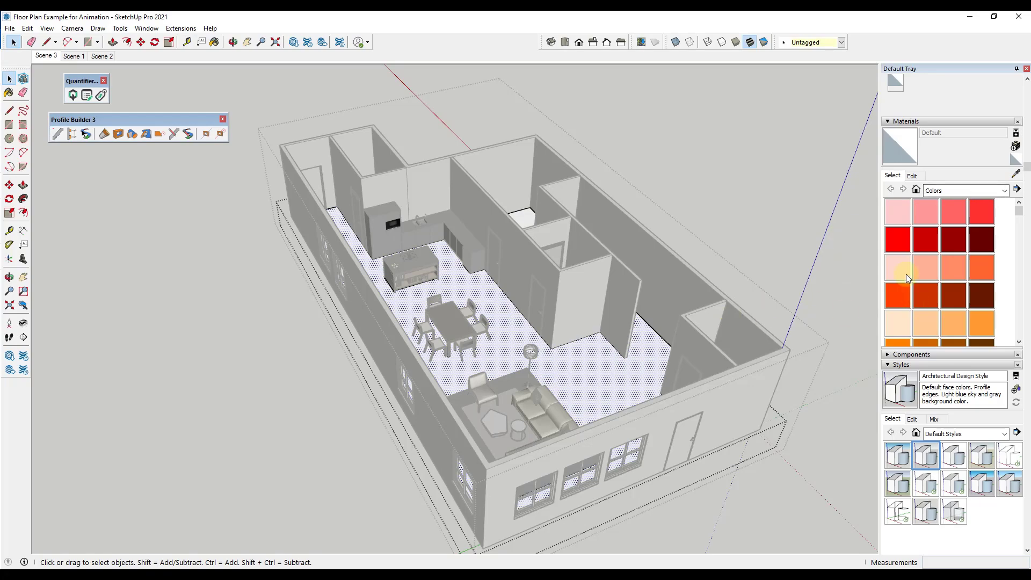
pyautogui.moveTo(685, 322); pyautogui.dragTo(606, 347, button='middle')
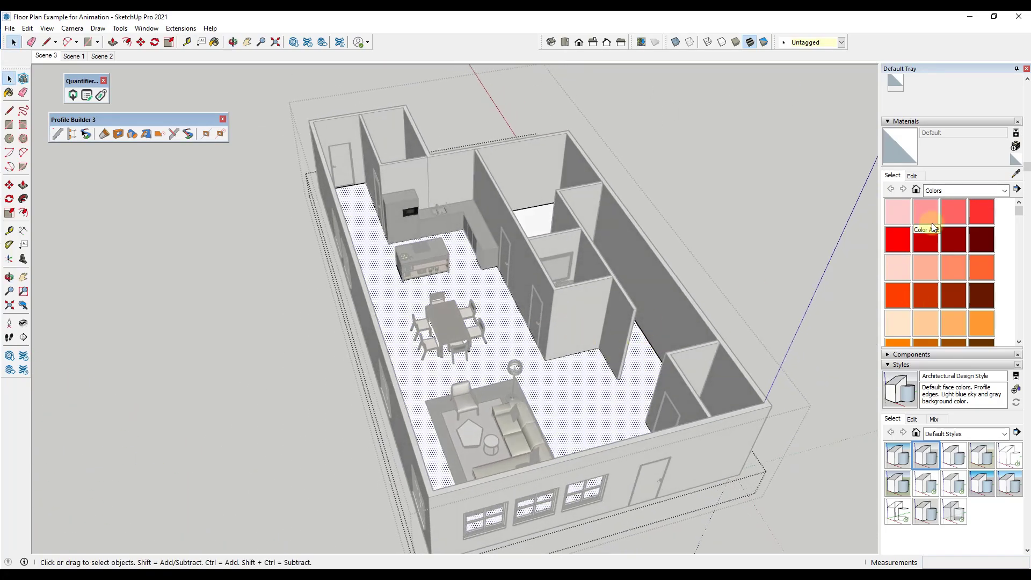
# Paint the main floor with Carpet Berber Multi
pyautogui.click(935, 191)
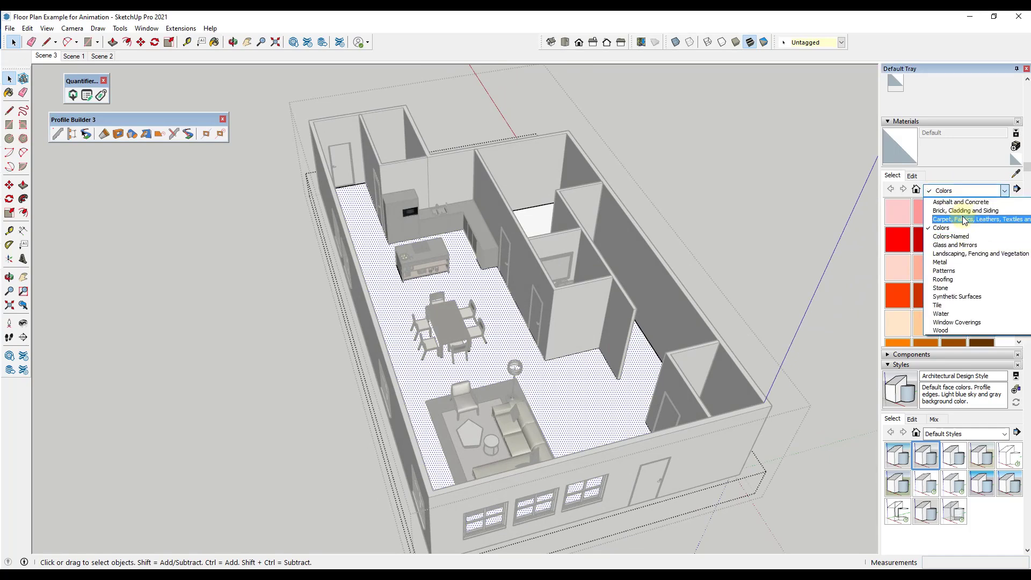
pyautogui.click(962, 215)
pyautogui.click(897, 211)
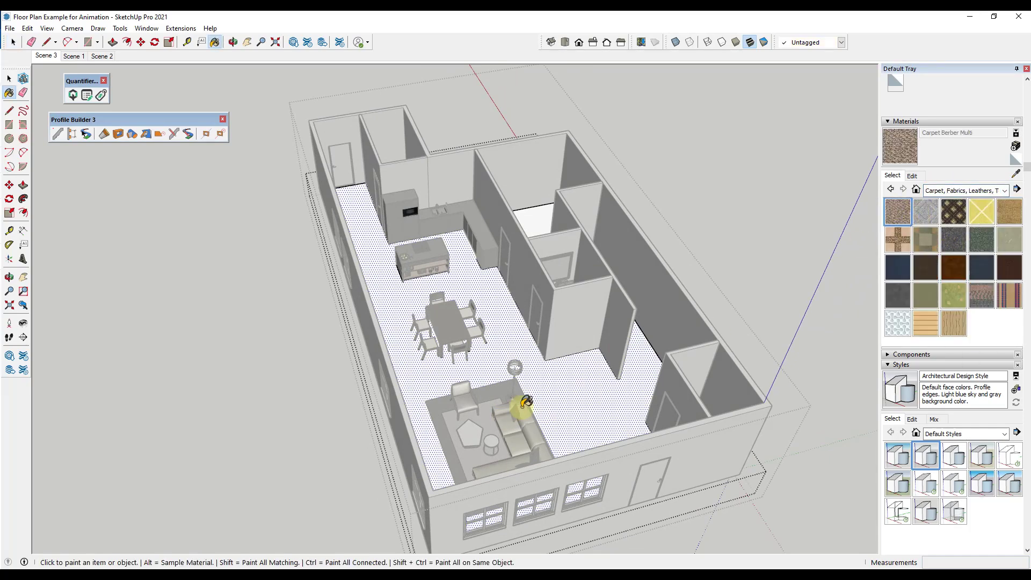
pyautogui.click(583, 378)
pyautogui.scroll(8, 552, 310)
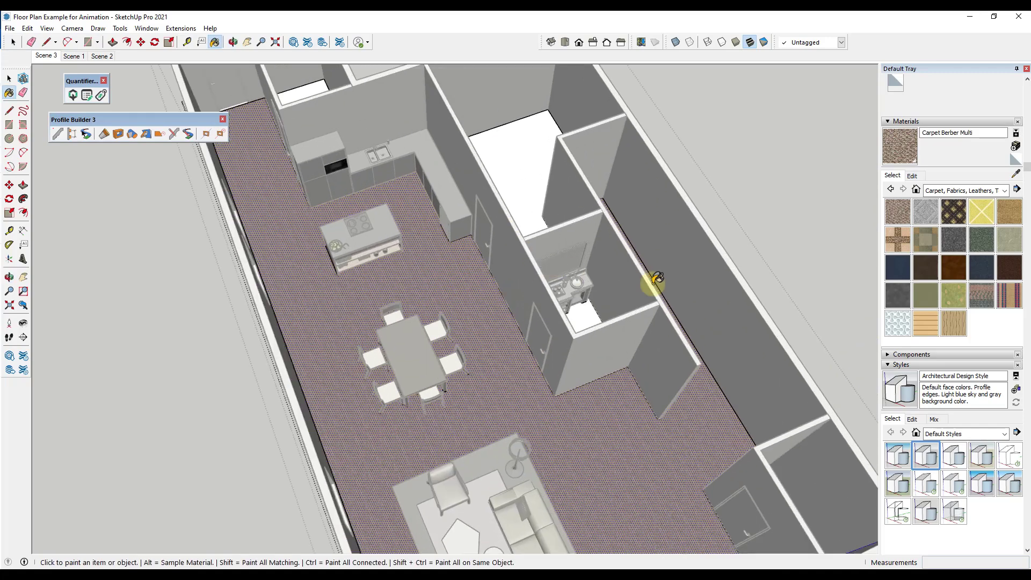
# Paint the bathroom floor with the Concrete Pavers Block Multi tile
pyautogui.click(964, 191)
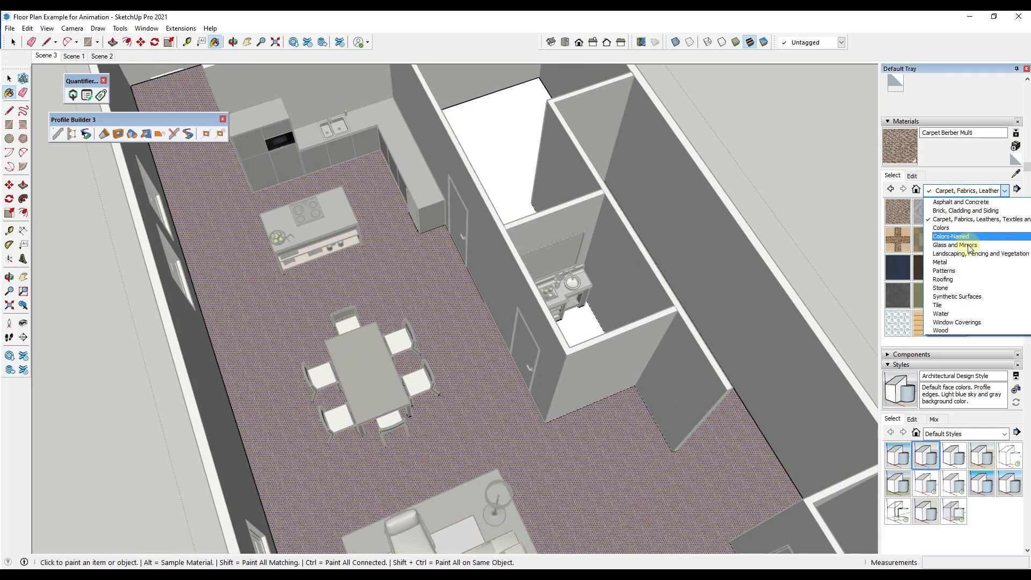
pyautogui.click(958, 306)
pyautogui.click(925, 212)
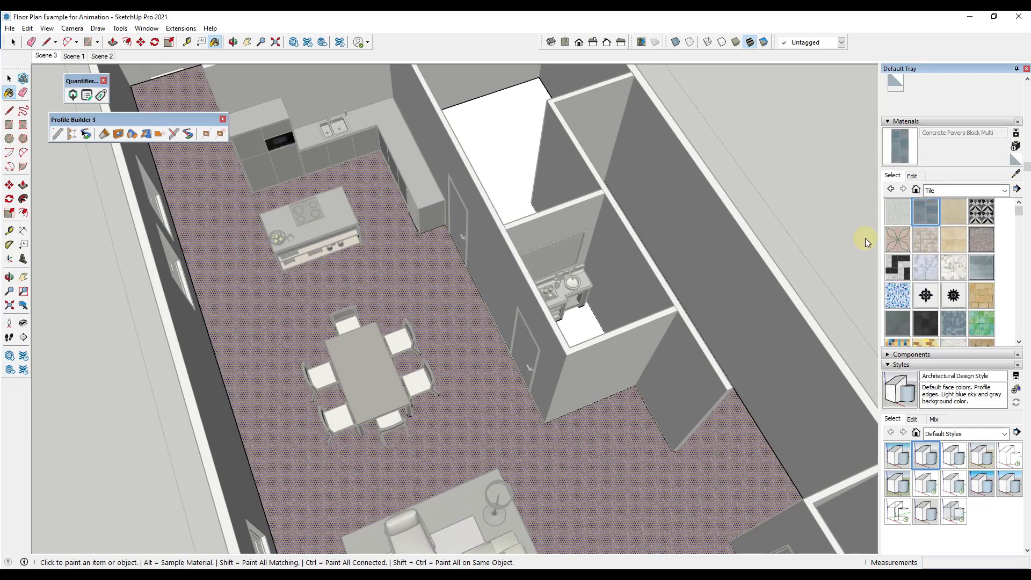
pyautogui.click(575, 322)
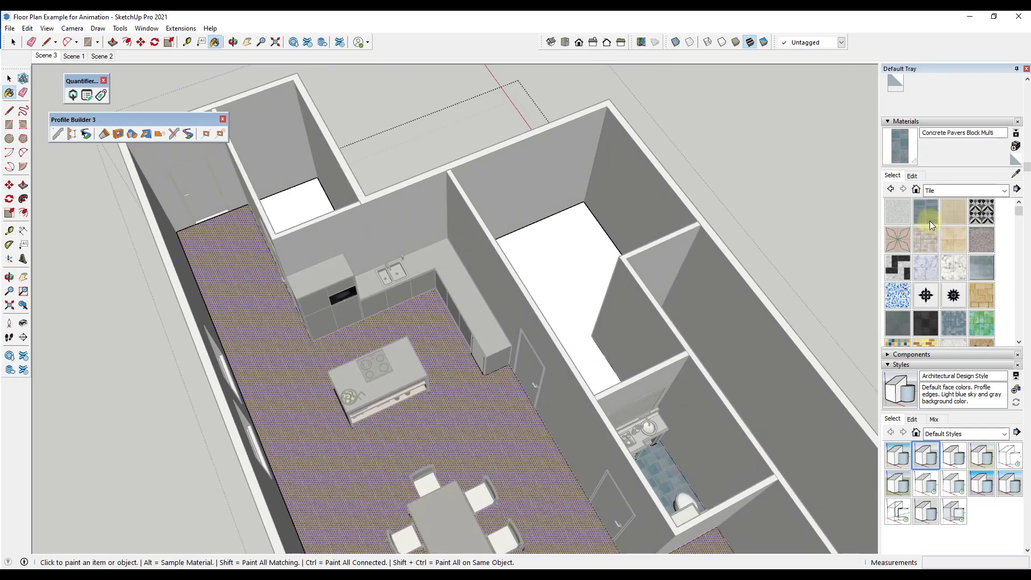
pyautogui.scroll(-5, 932, 226)
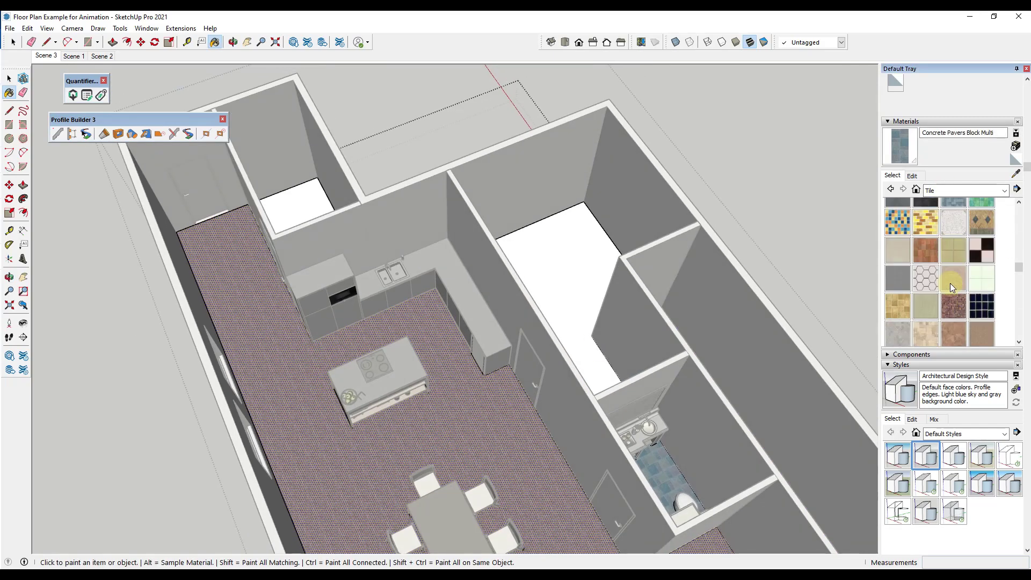
# Paint the central room floor with Wood Square Tile 02
pyautogui.click(981, 297)
pyautogui.click(560, 286)
pyautogui.keyDown('shift'); pyautogui.moveTo(457, 300); pyautogui.dragTo(470, 315, button='middle'); pyautogui.keyUp('shift')
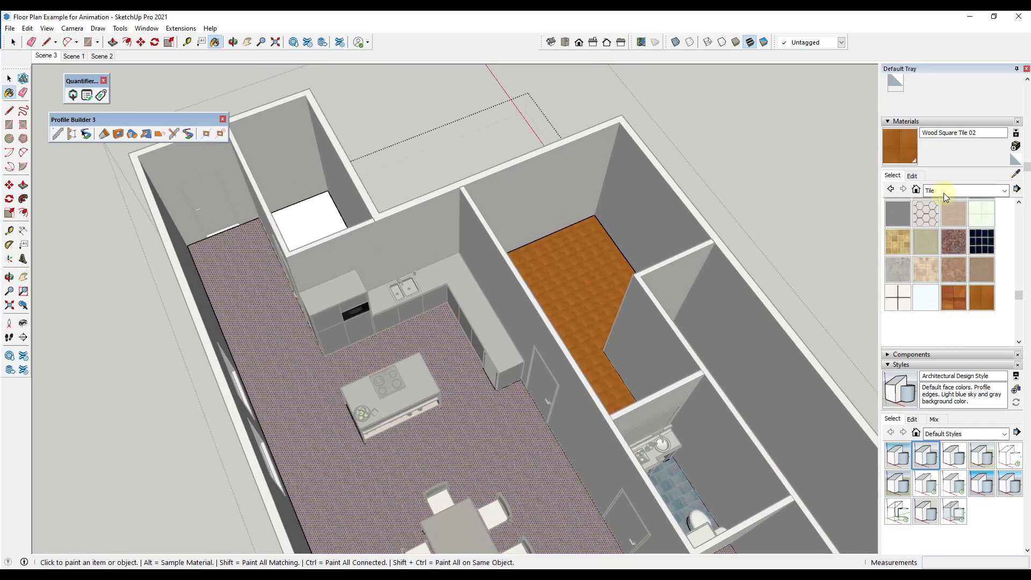
# Sample the carpet from the floor and paint the small room's white floor with it
pyautogui.click(961, 190)
pyautogui.click(953, 224)
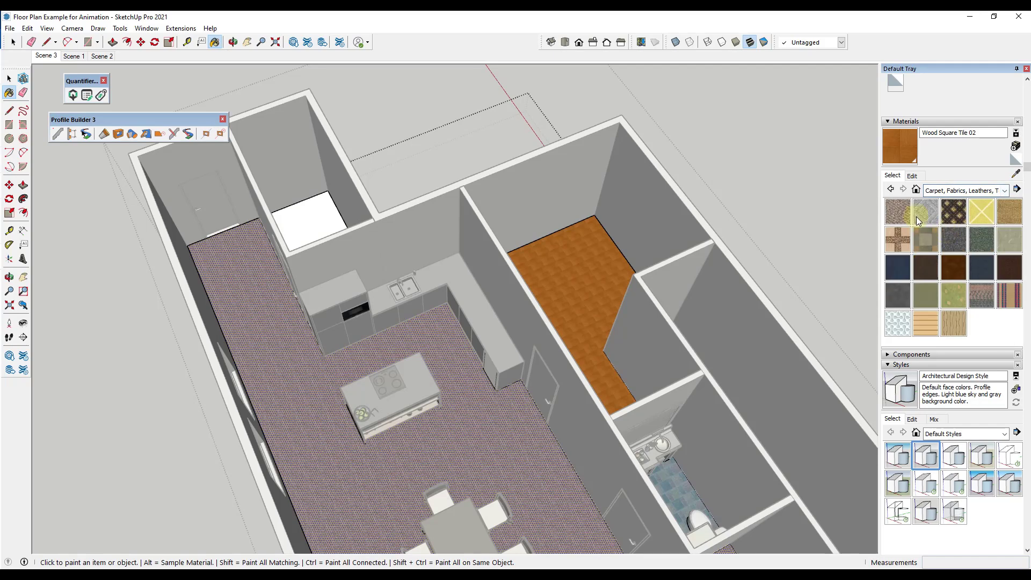
pyautogui.click(1016, 174)
pyautogui.click(407, 441)
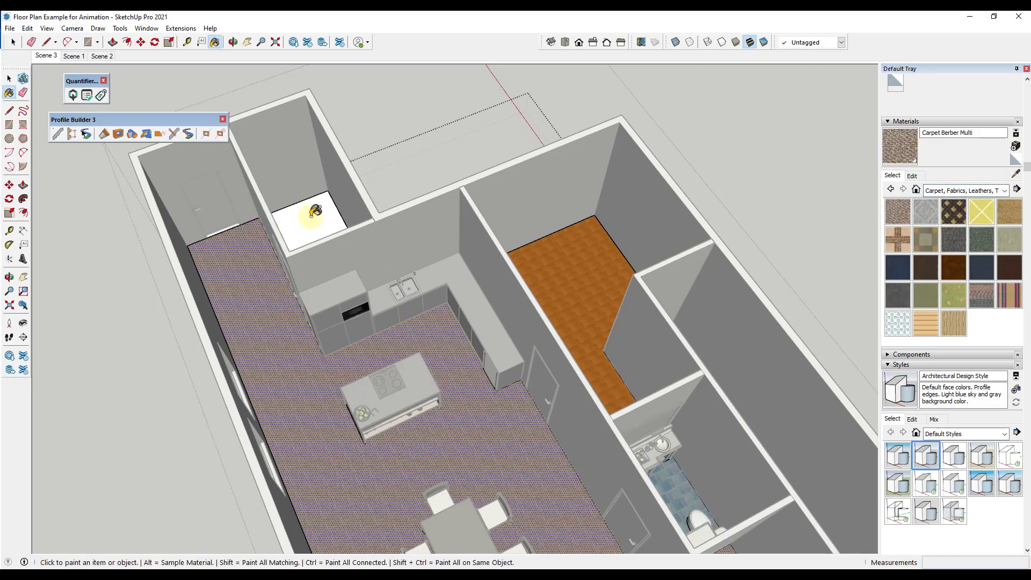
pyautogui.scroll(-5, 283, 161)
pyautogui.scroll(3, 627, 466)
pyautogui.click(627, 466)
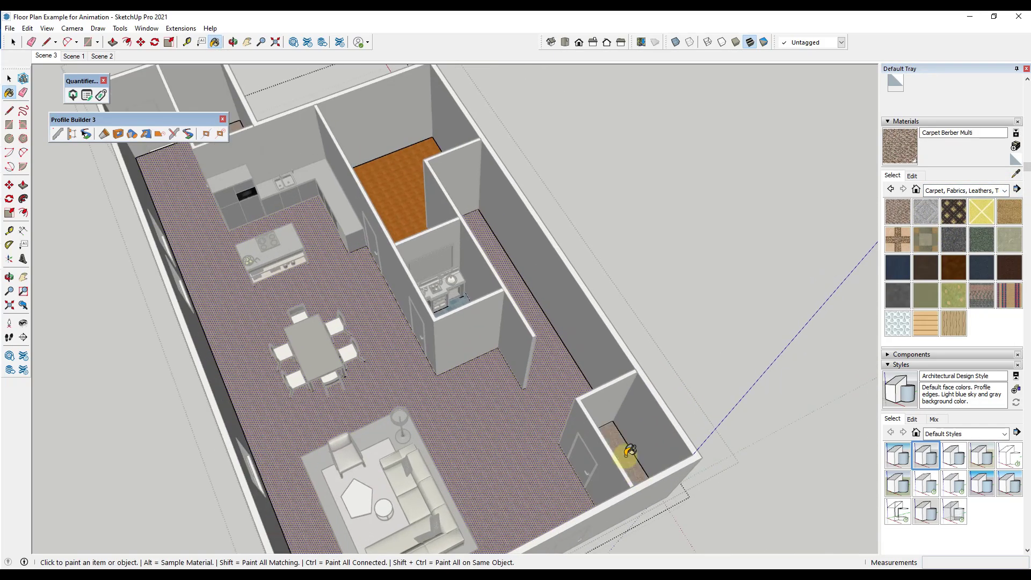
pyautogui.press('space')
pyautogui.moveTo(525, 439)
pyautogui.mouseDown(button='middle')
pyautogui.moveTo(564, 442)
pyautogui.moveTo(588, 408)
pyautogui.moveTo(606, 300)
pyautogui.mouseUp(button='middle')
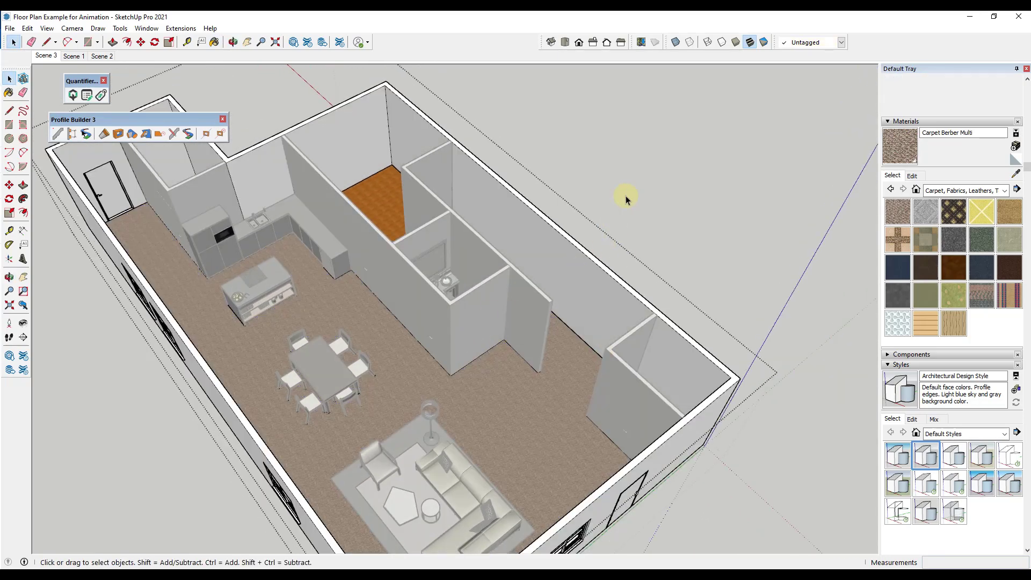
# Paint the two wall faces inside the wall group with Wallpaper Dog Bone
pyautogui.click(472, 313)
pyautogui.doubleClick(476, 321)
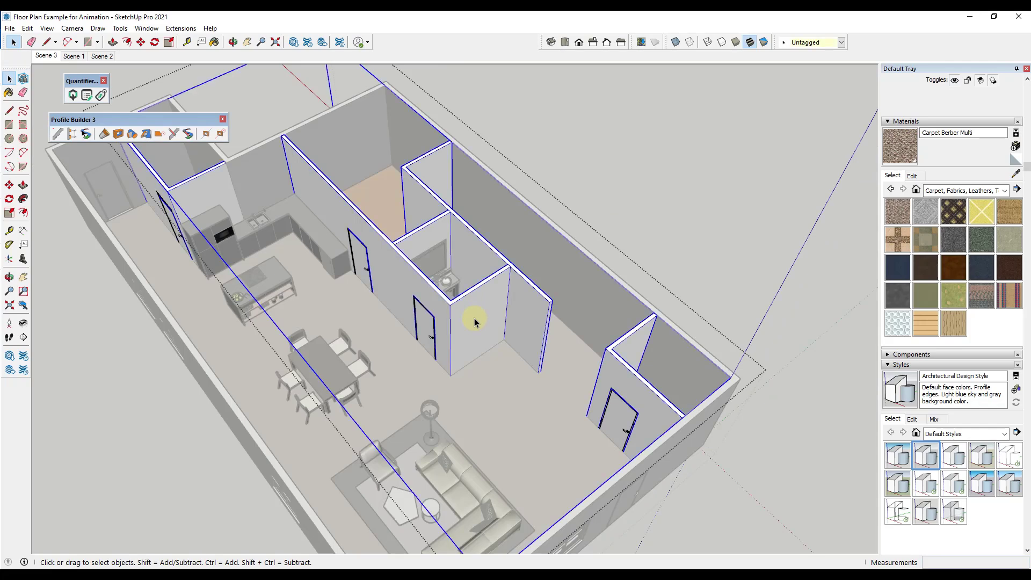
pyautogui.click(476, 321)
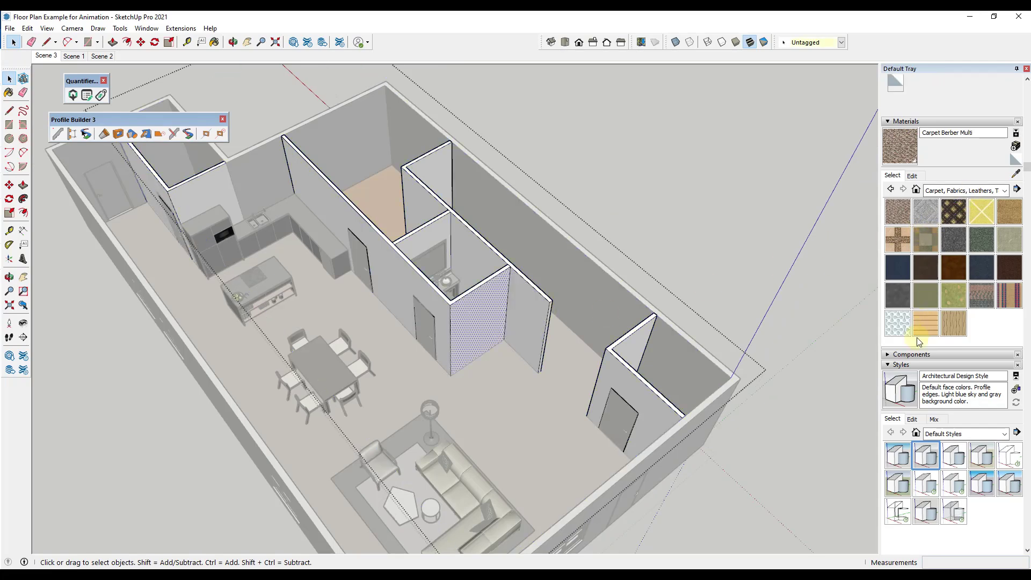
pyautogui.click(897, 323)
pyautogui.click(485, 307)
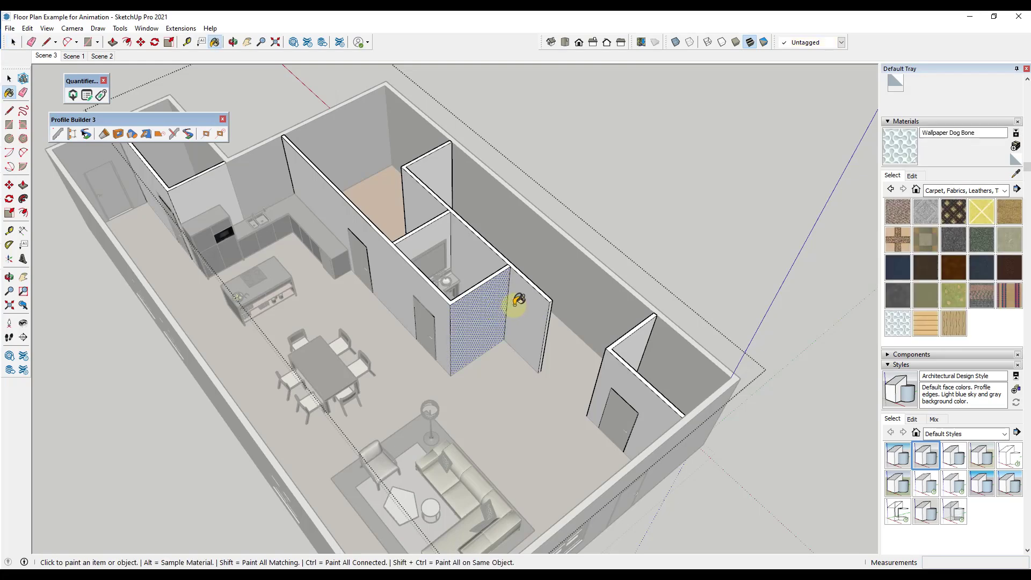
pyautogui.click(513, 302)
# Exit the wall group and bring up the Quantifier Pro window
pyautogui.moveTo(559, 346); pyautogui.dragTo(563, 246, button='middle')
pyautogui.press('space')
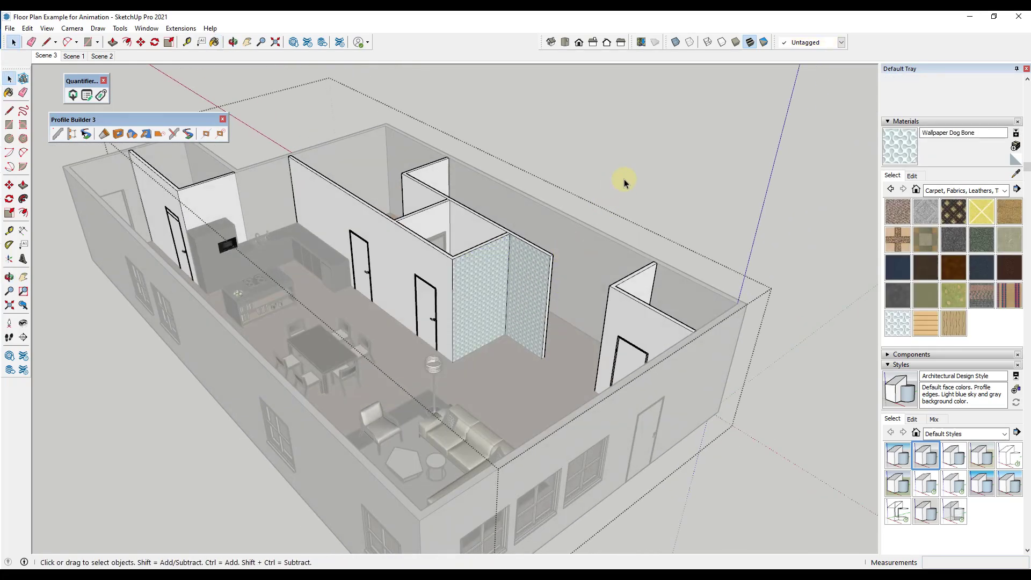
pyautogui.click(624, 179)
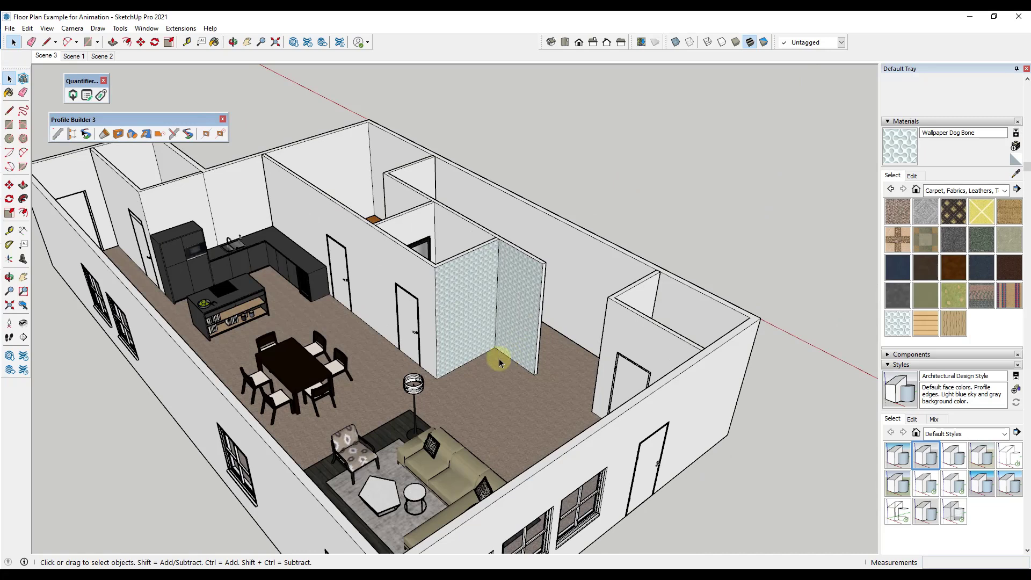
pyautogui.click(73, 95)
pyautogui.click(146, 133)
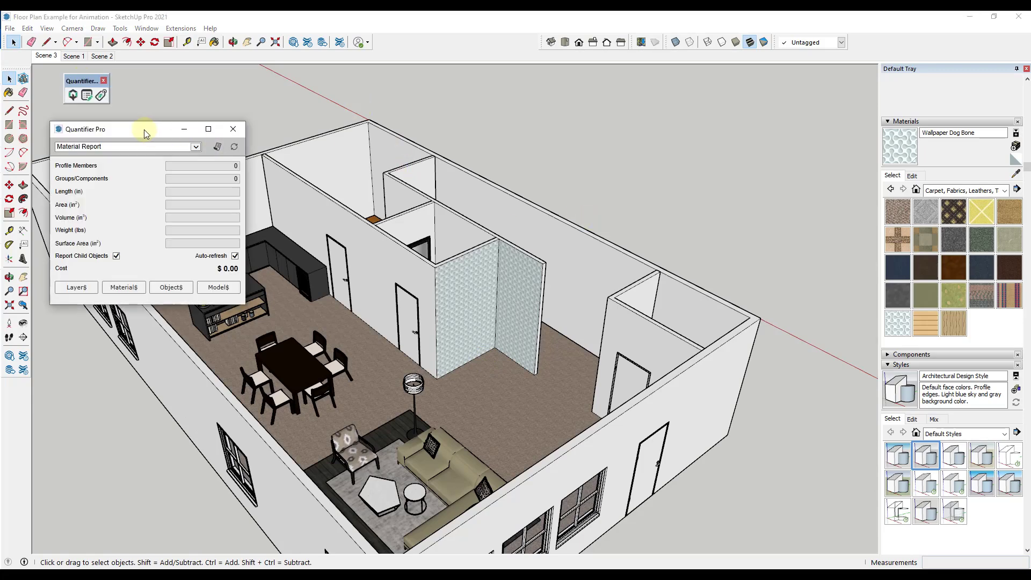
pyautogui.click(108, 147)
pyautogui.click(107, 118)
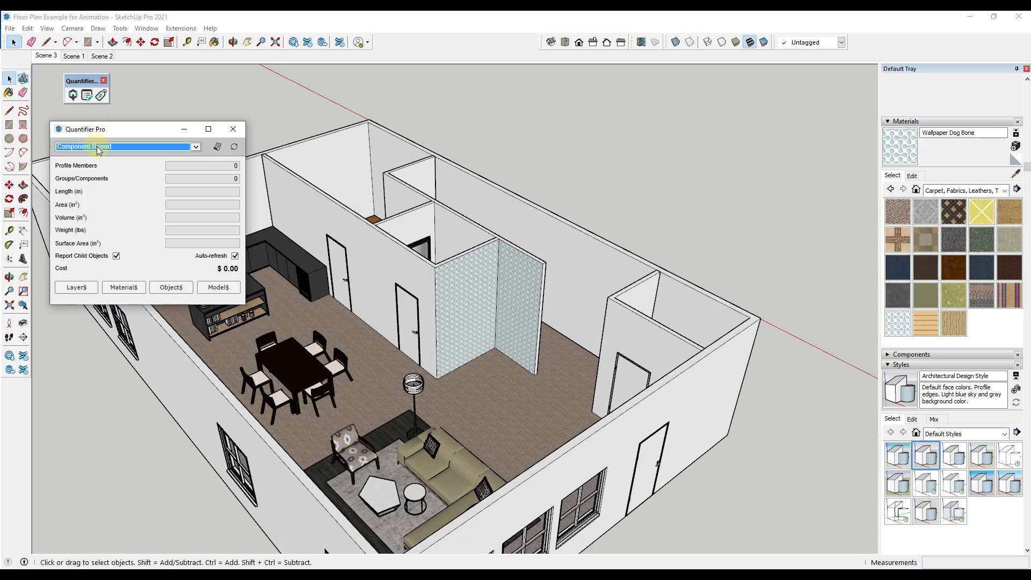
pyautogui.click(87, 146)
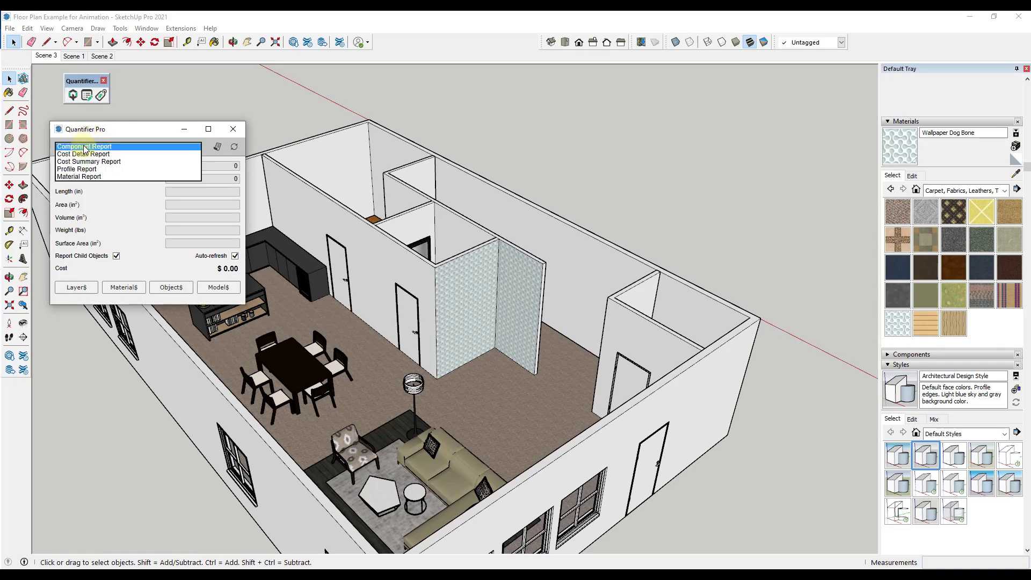
pyautogui.click(90, 177)
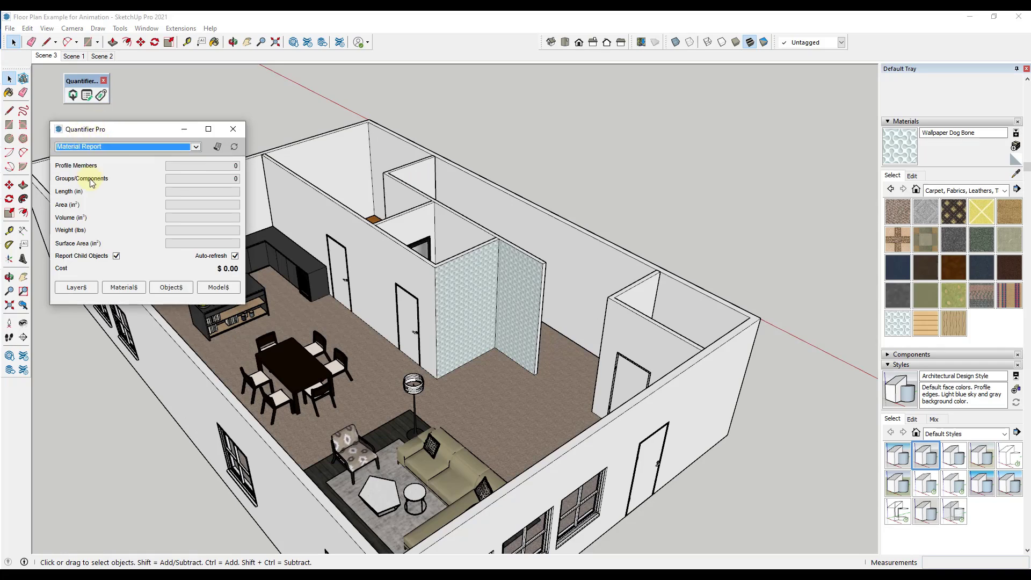
pyautogui.click(218, 148)
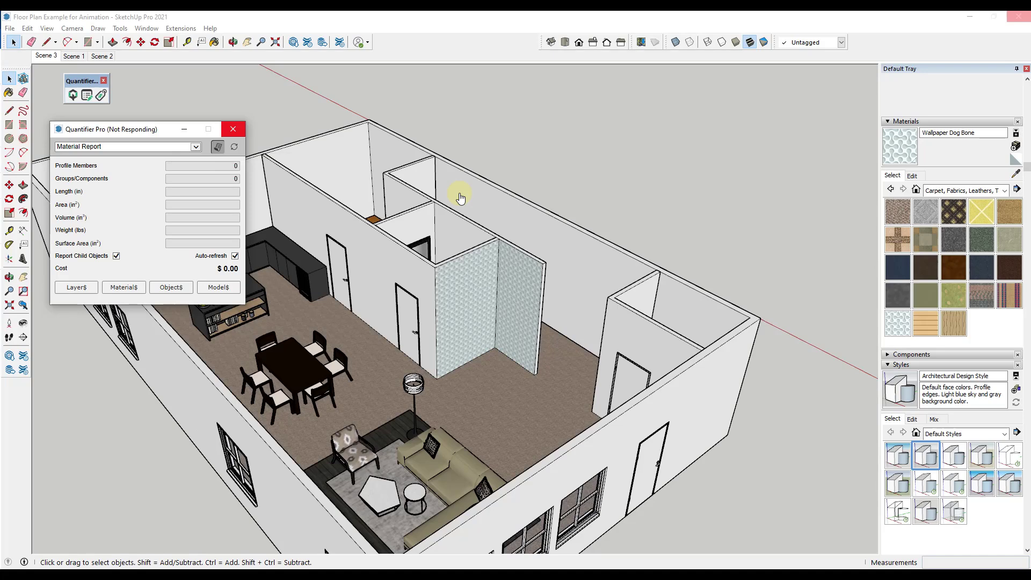
pyautogui.scroll(-3, 752, 270)
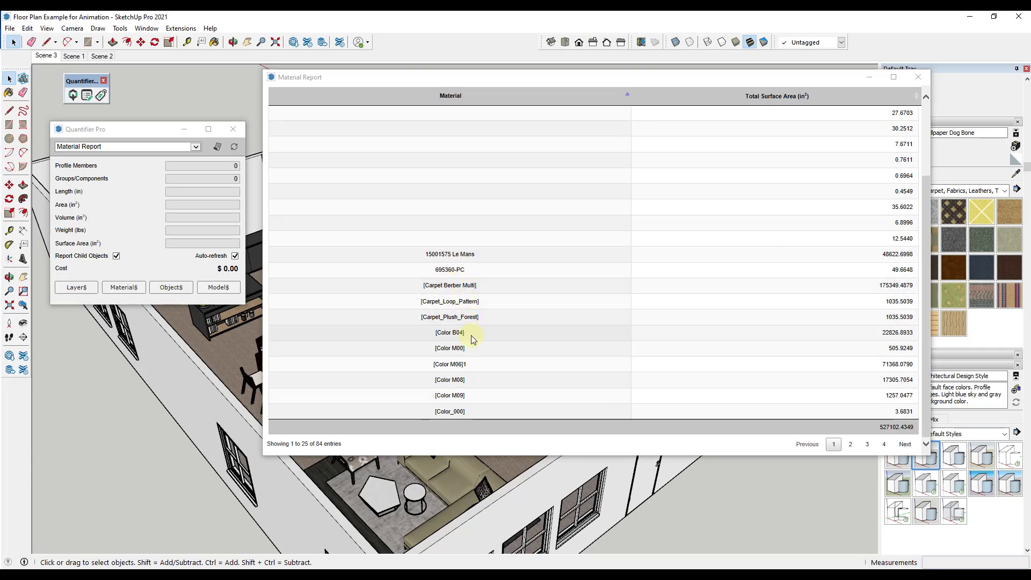
pyautogui.click(850, 444)
pyautogui.click(807, 443)
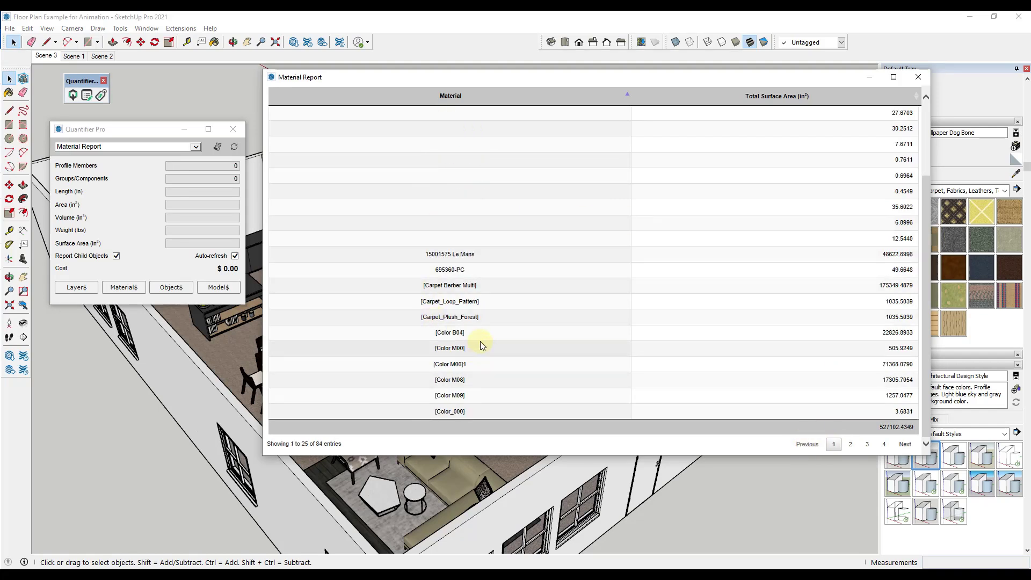
pyautogui.click(918, 78)
pyautogui.click(195, 146)
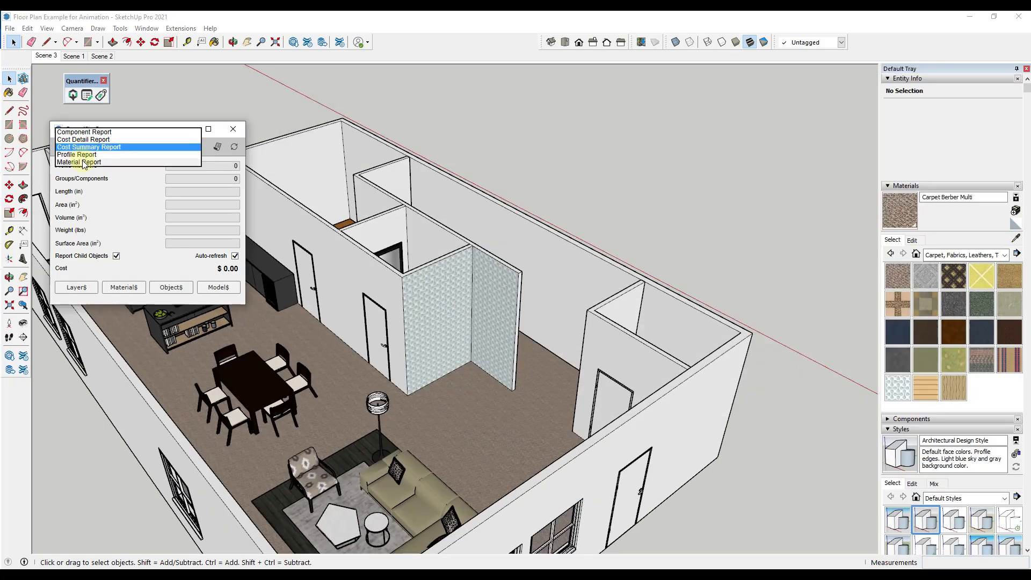
# Generate the Cost Summary Report and select the Interior Walls and Exterior Walls groups
pyautogui.click(111, 161)
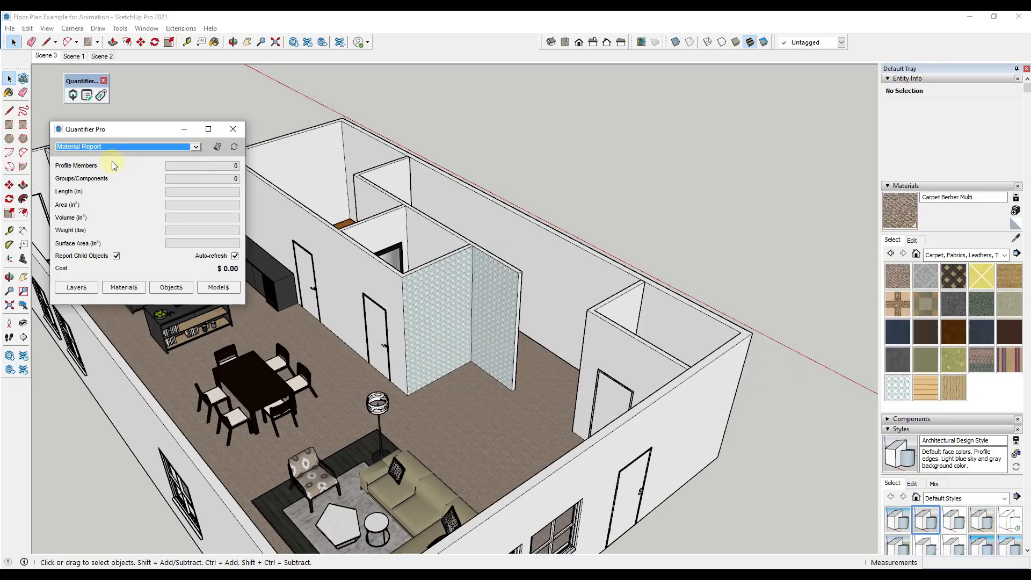
pyautogui.click(214, 147)
pyautogui.click(424, 376)
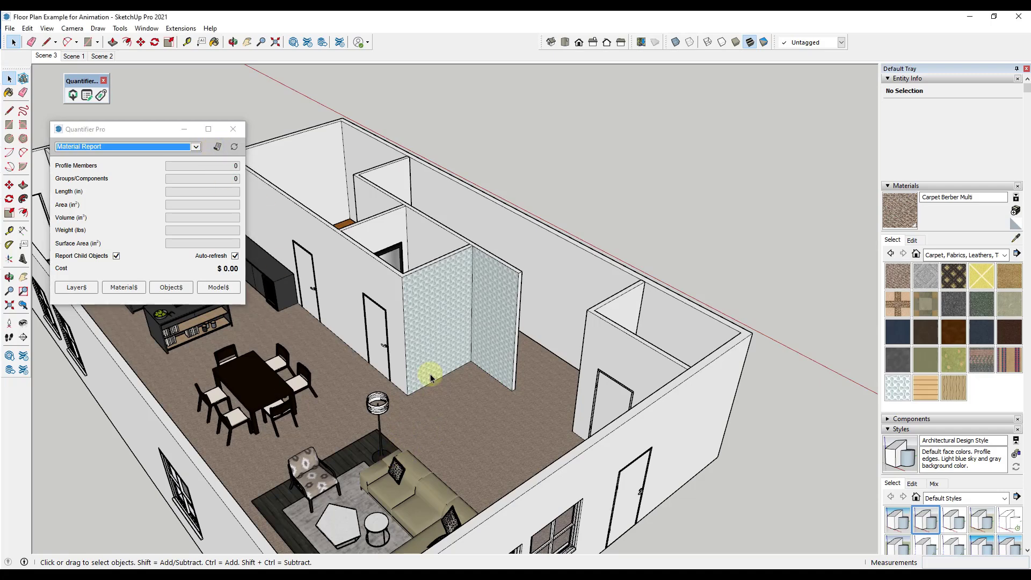
pyautogui.click(451, 410)
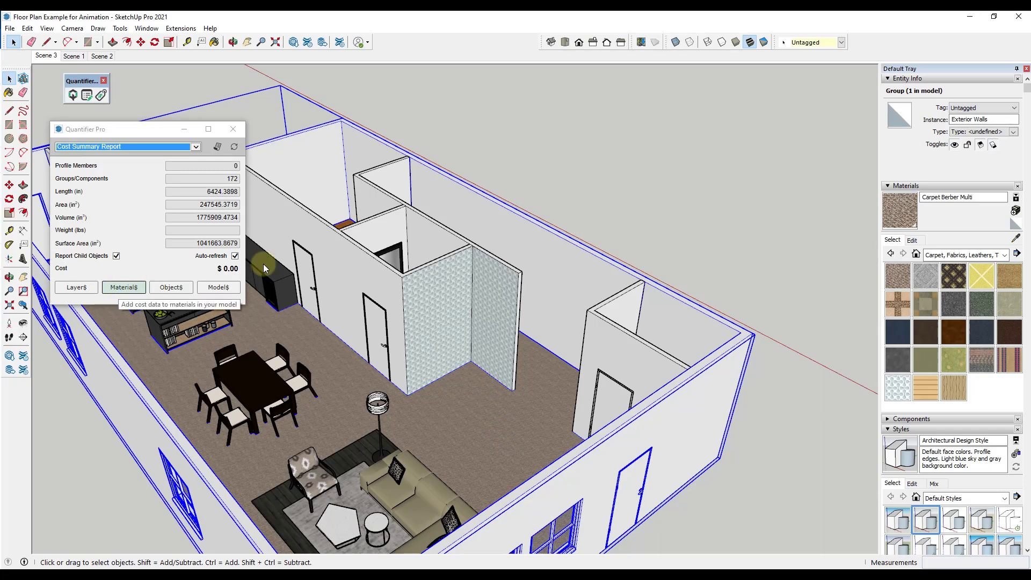
# Choose Carpet Berber Multi as the material in Material Cost Data
pyautogui.click(120, 290)
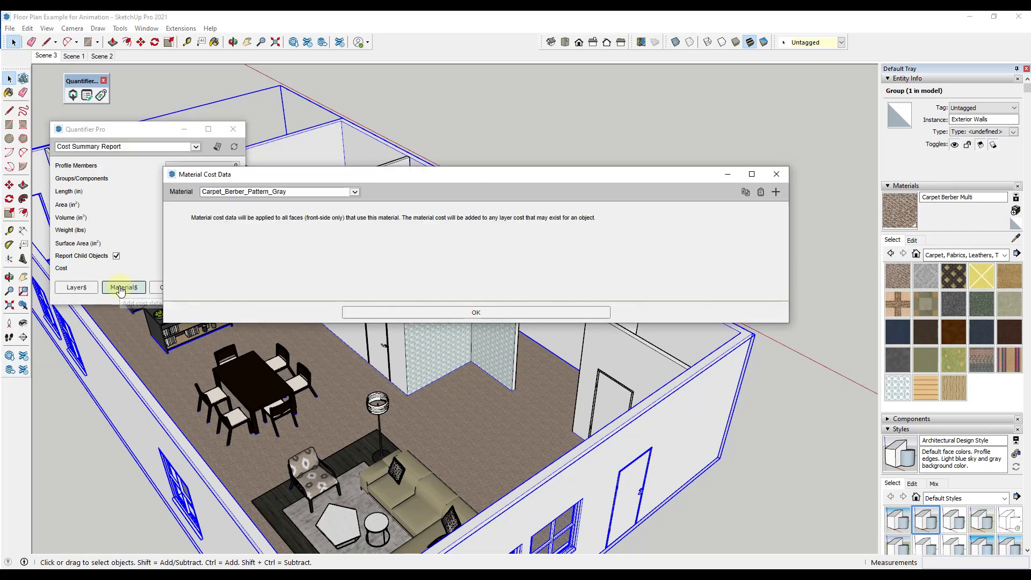
pyautogui.click(301, 196)
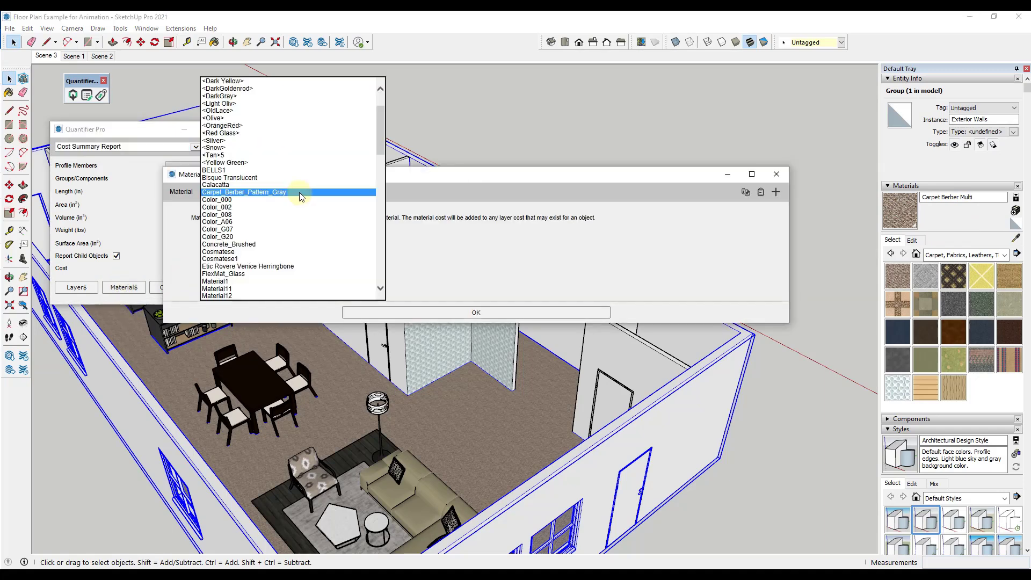
pyautogui.scroll(-20, 299, 192)
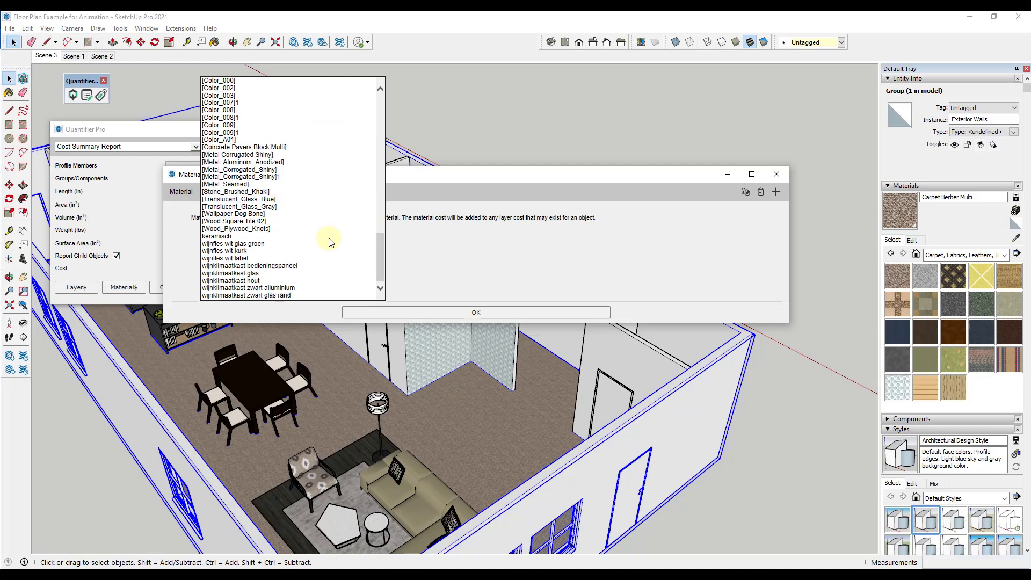
pyautogui.moveTo(376, 246); pyautogui.dragTo(380, 204)
pyautogui.click(232, 182)
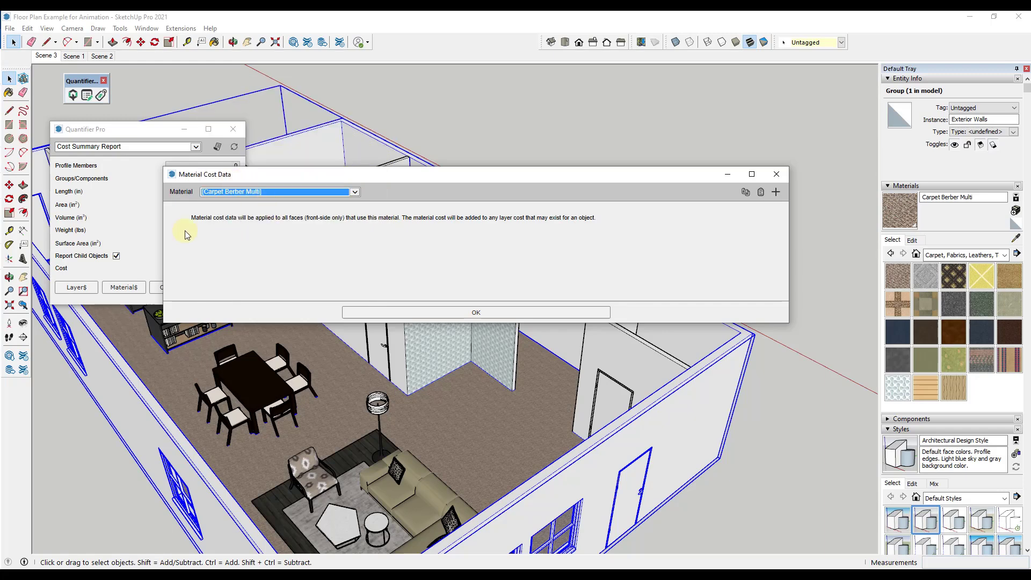
# Add a carpet cost row in ft²: unit cost 2.5, 10% waste, 8.0% tax
pyautogui.click(776, 193)
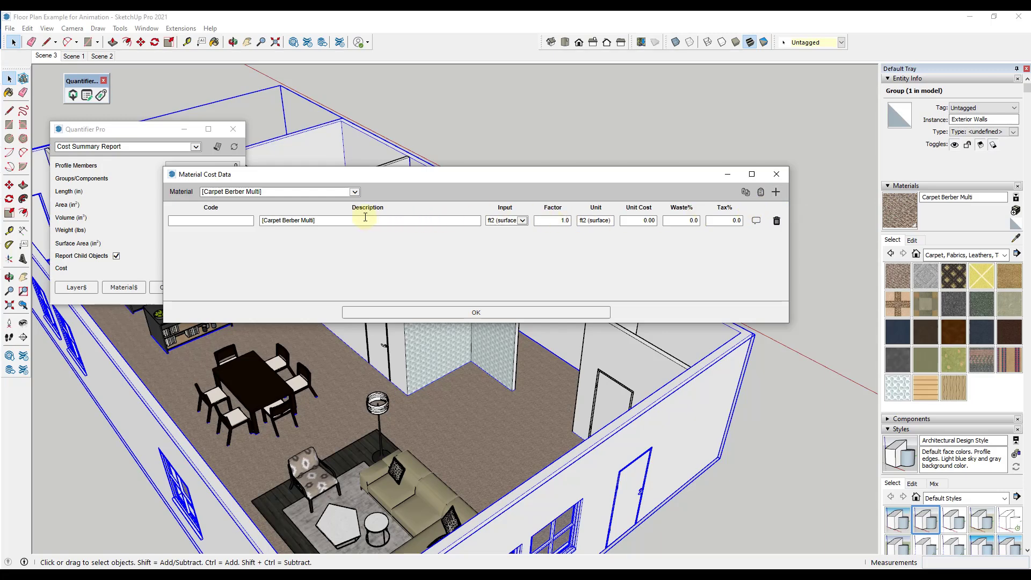
pyautogui.click(522, 220)
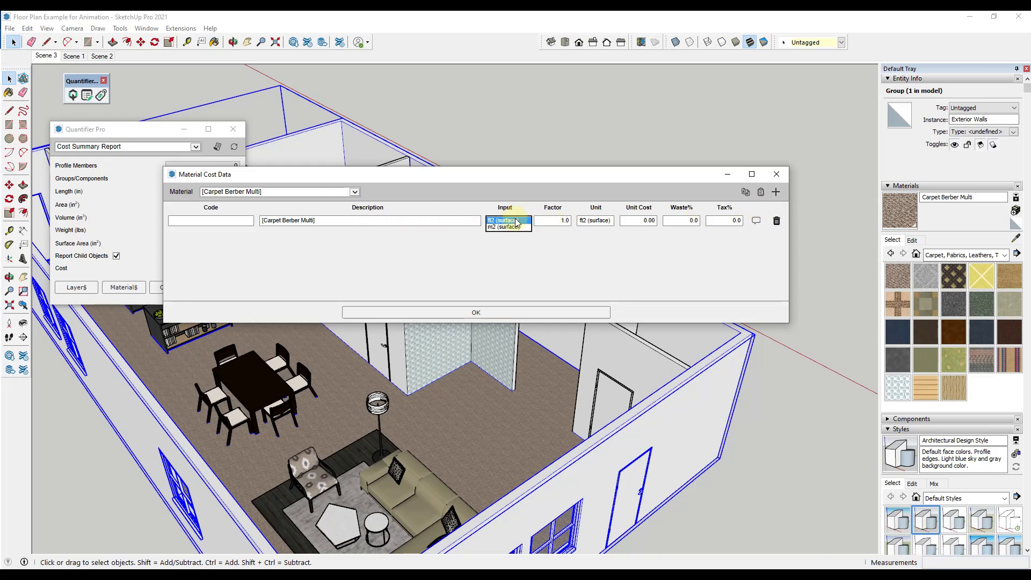
pyautogui.click(525, 220)
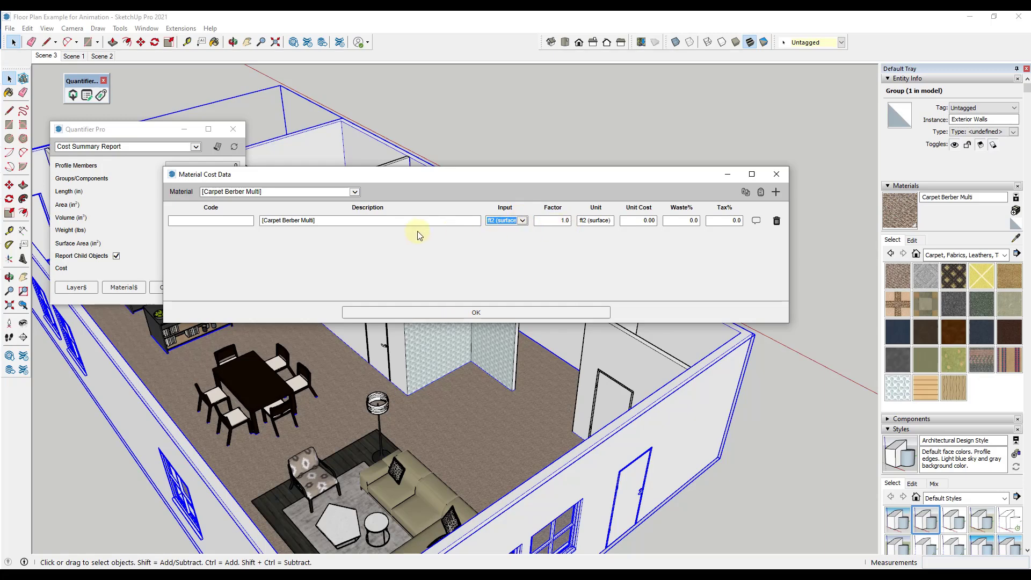
pyautogui.click(623, 220)
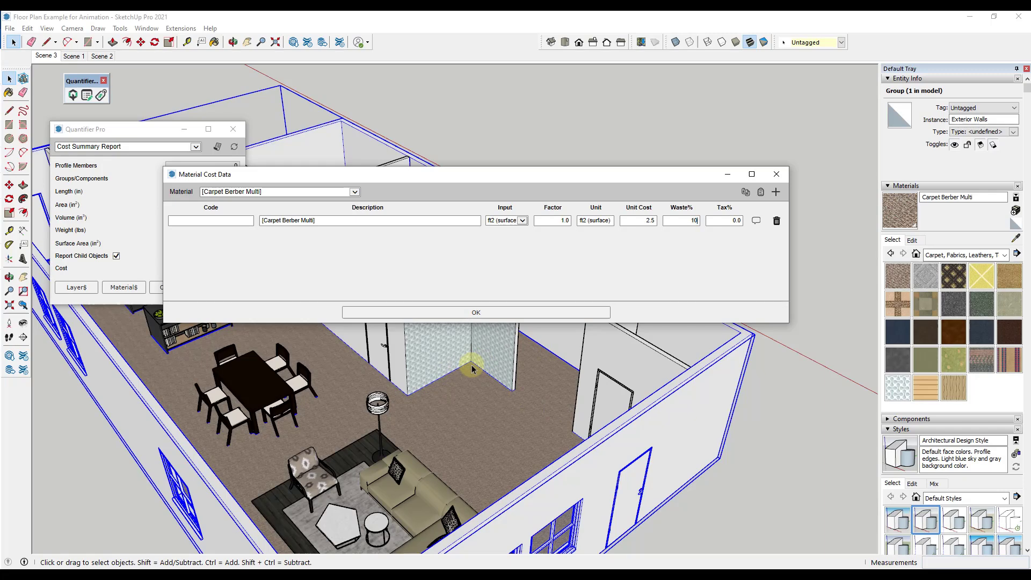
pyautogui.click(721, 218)
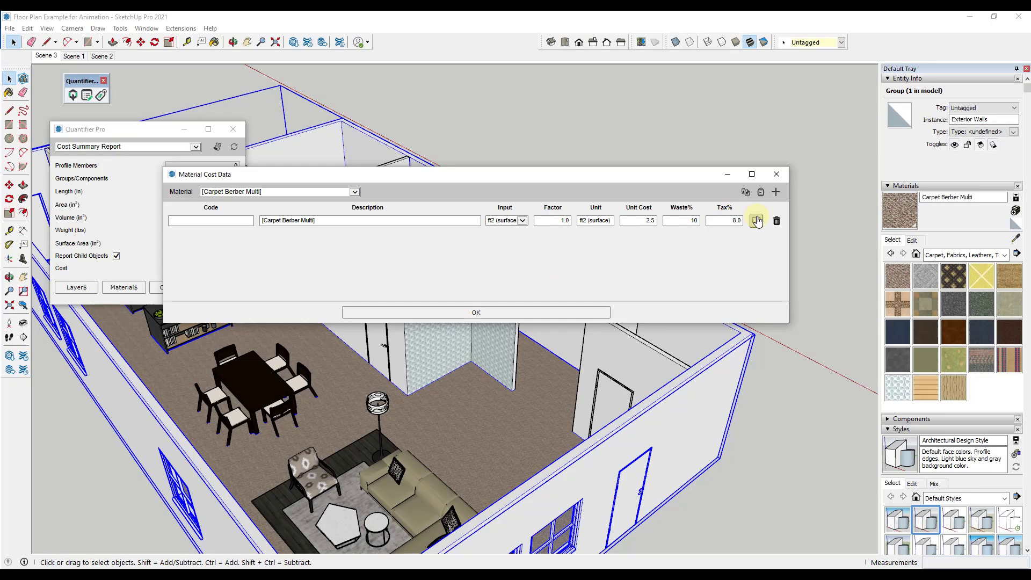
pyautogui.click(465, 317)
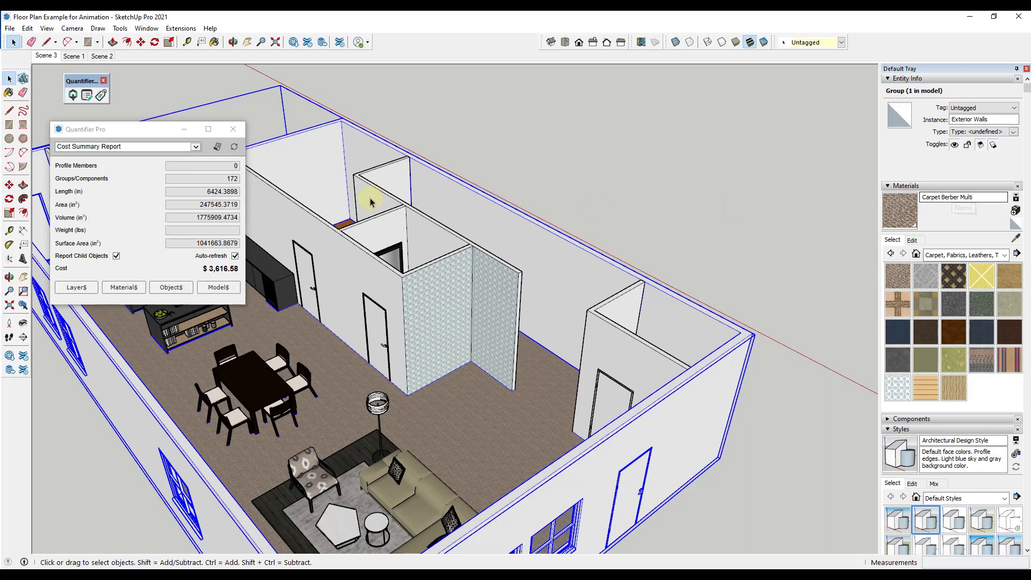
# Generate the Cost Detail Report showing Carpet Berber Multi at 1339.475 ft² and $3,616.58, then close it
pyautogui.click(124, 147)
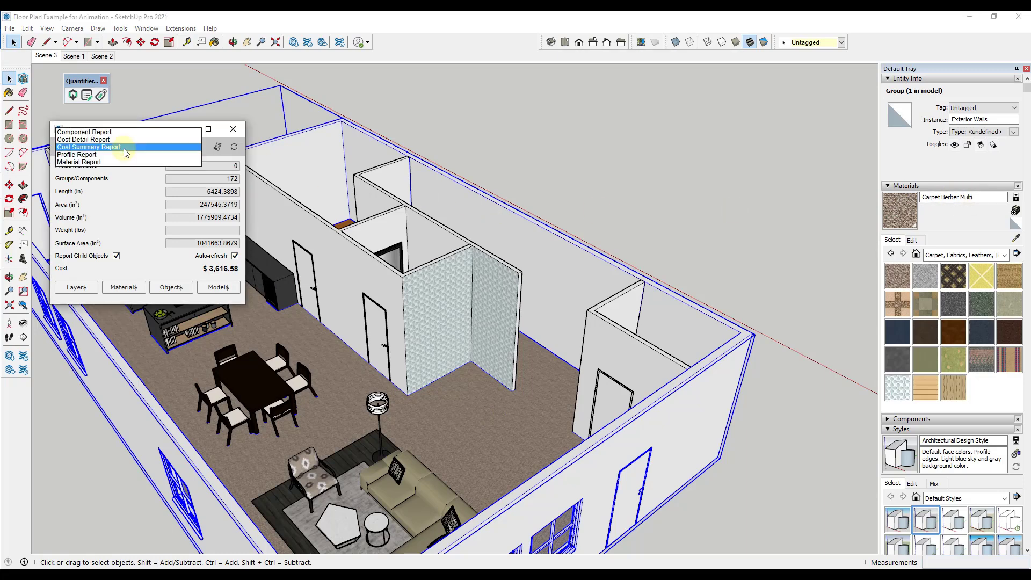
pyautogui.click(83, 139)
pyautogui.click(216, 147)
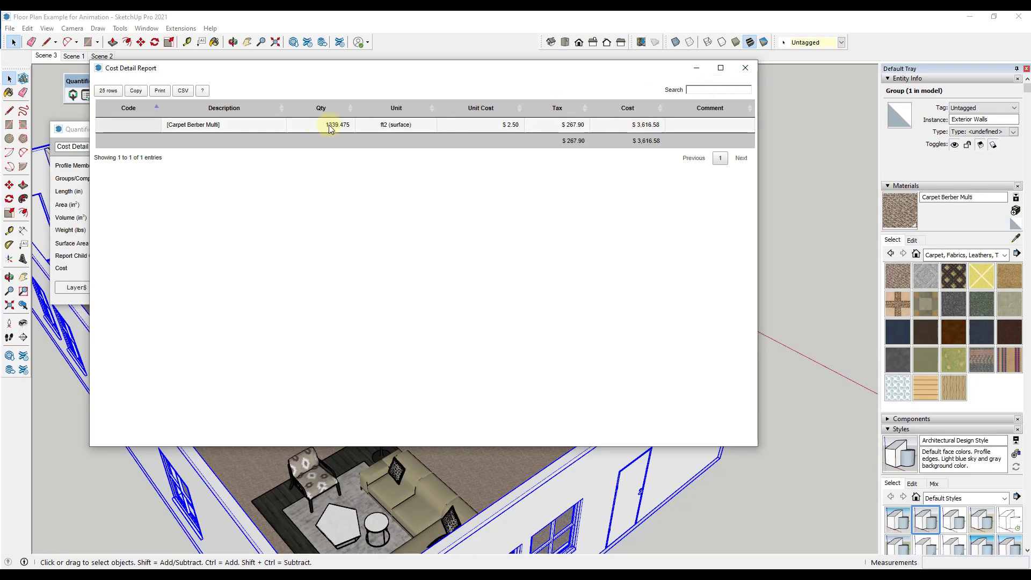
pyautogui.click(745, 68)
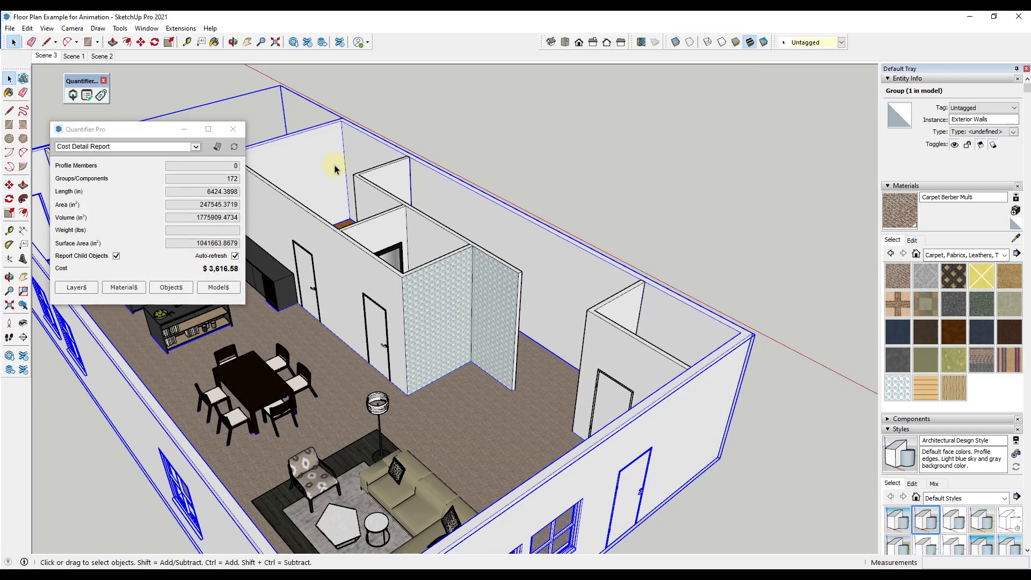
# Sample the Concrete Pavers Block Multi material from the bathroom floor
pyautogui.moveTo(429, 252); pyautogui.dragTo(466, 369, button='middle')
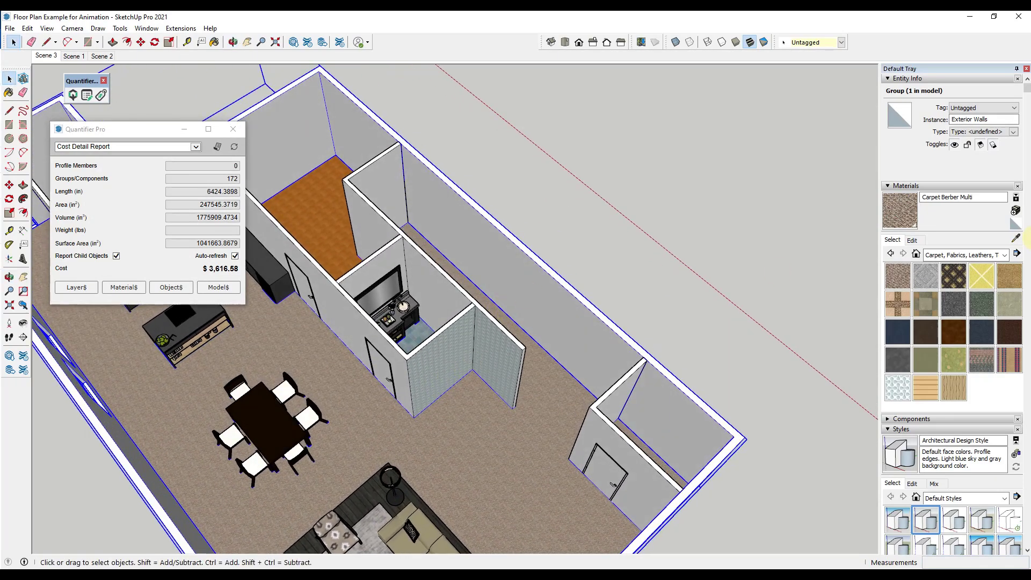
pyautogui.click(128, 284)
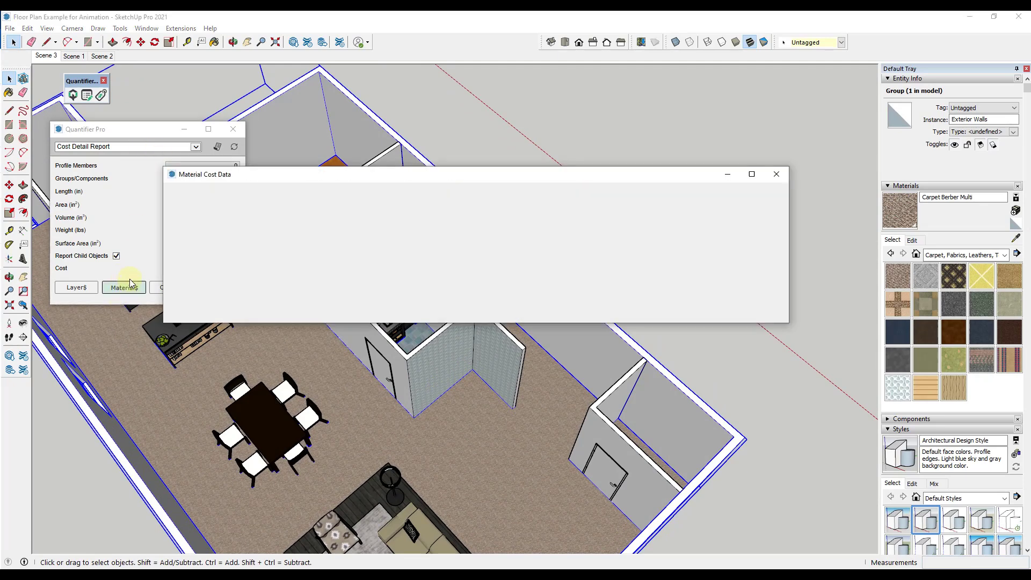
pyautogui.click(777, 174)
pyautogui.press('b')
pyautogui.keyDown('alt'); pyautogui.click(412, 341); pyautogui.keyUp('alt')
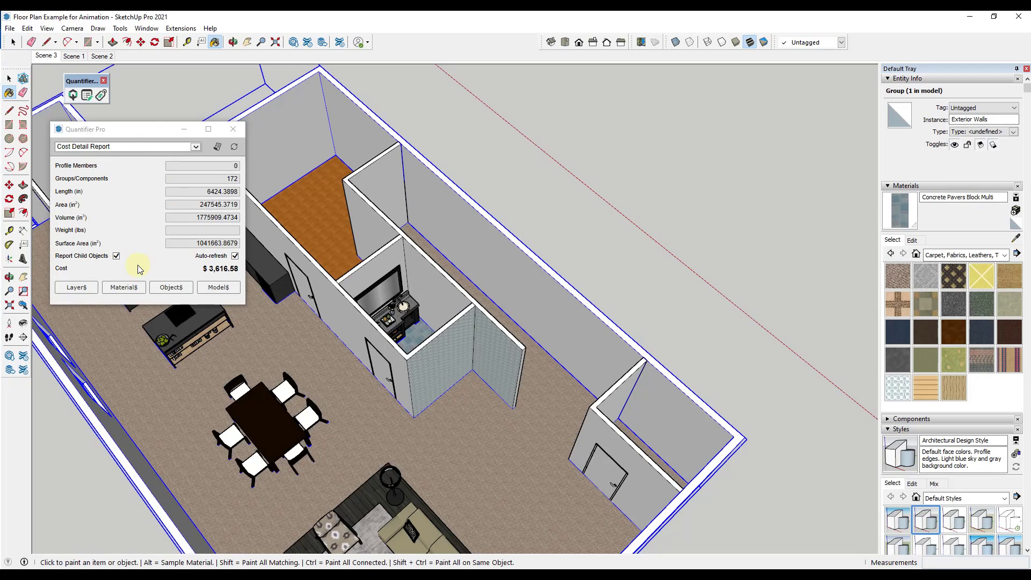
# Add a Concrete Pavers Block Multi cost row with a unit cost of 12 per ft²
pyautogui.click(132, 286)
pyautogui.click(243, 193)
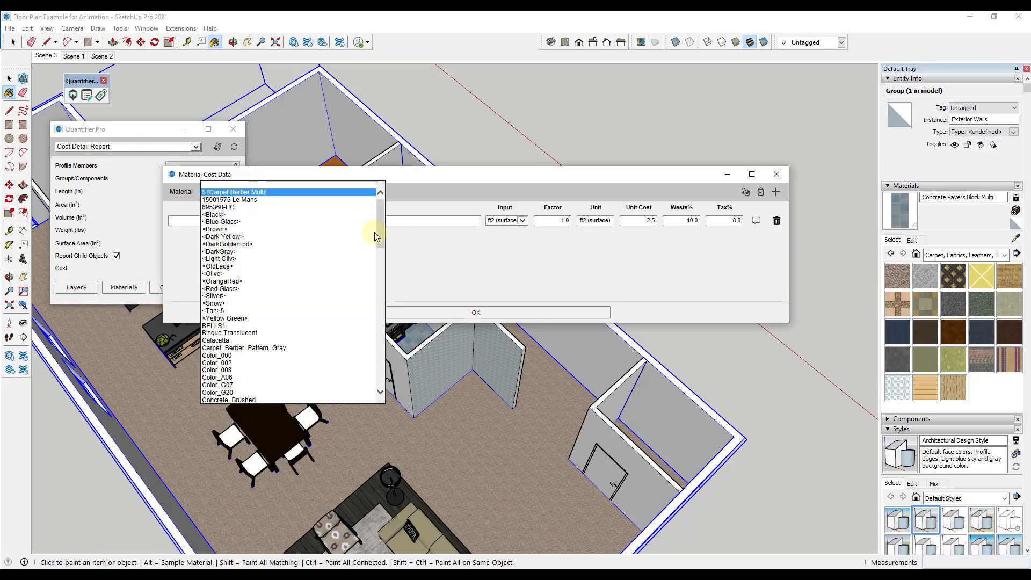
pyautogui.moveTo(381, 234); pyautogui.dragTo(388, 355)
pyautogui.click(292, 352)
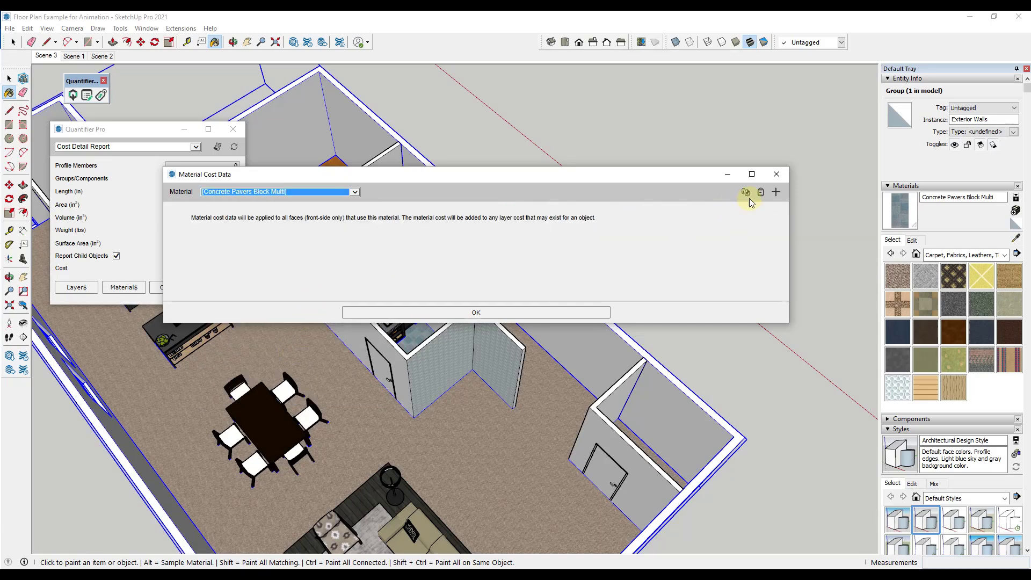
pyautogui.click(775, 191)
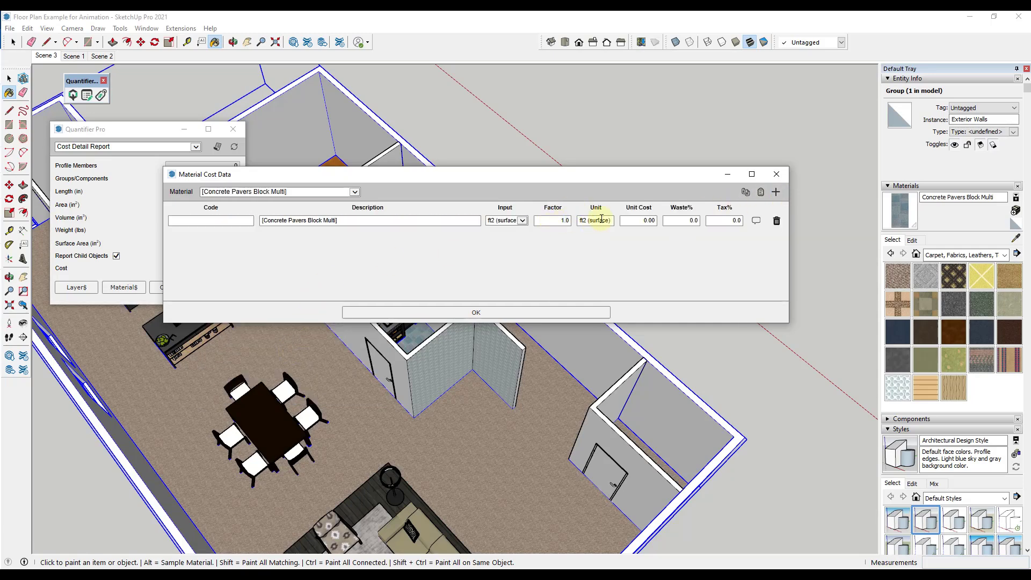
pyautogui.click(632, 220)
# Confirm the pavers' cost data, bringing the total to $4,274.59, then sample Wood Square Tile 02
pyautogui.click(479, 312)
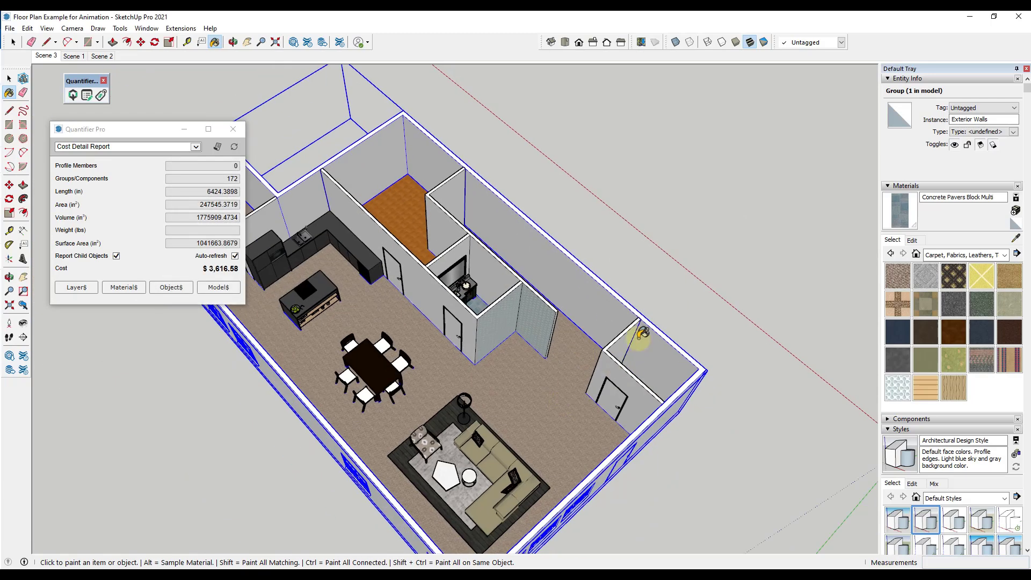
pyautogui.press('space')
pyautogui.moveTo(681, 292); pyautogui.dragTo(578, 361, button='middle')
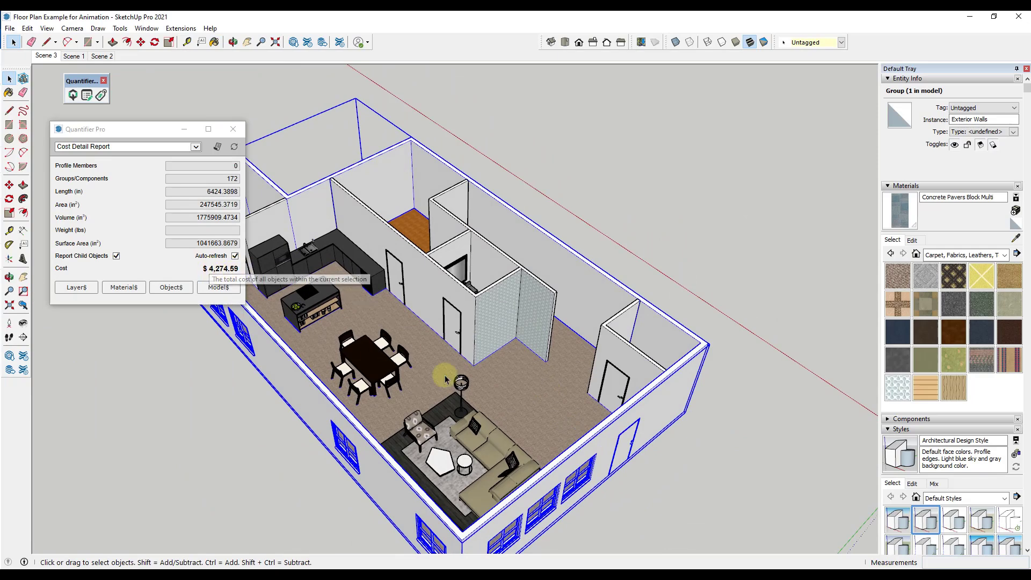
pyautogui.moveTo(463, 288)
pyautogui.mouseDown(button='middle')
pyautogui.moveTo(402, 258)
pyautogui.moveTo(408, 252)
pyautogui.mouseUp(button='middle')
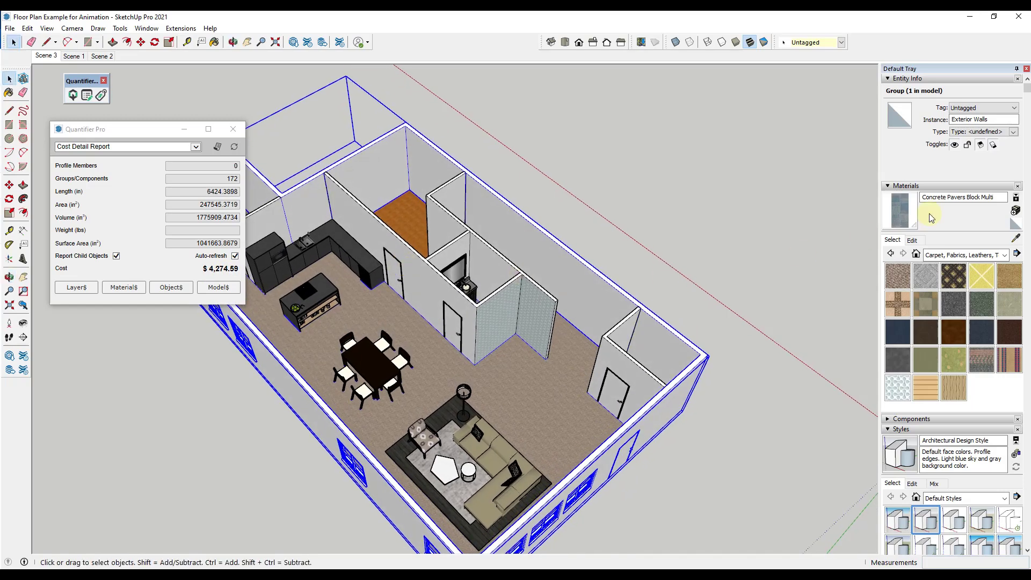
pyautogui.click(1015, 238)
pyautogui.click(405, 212)
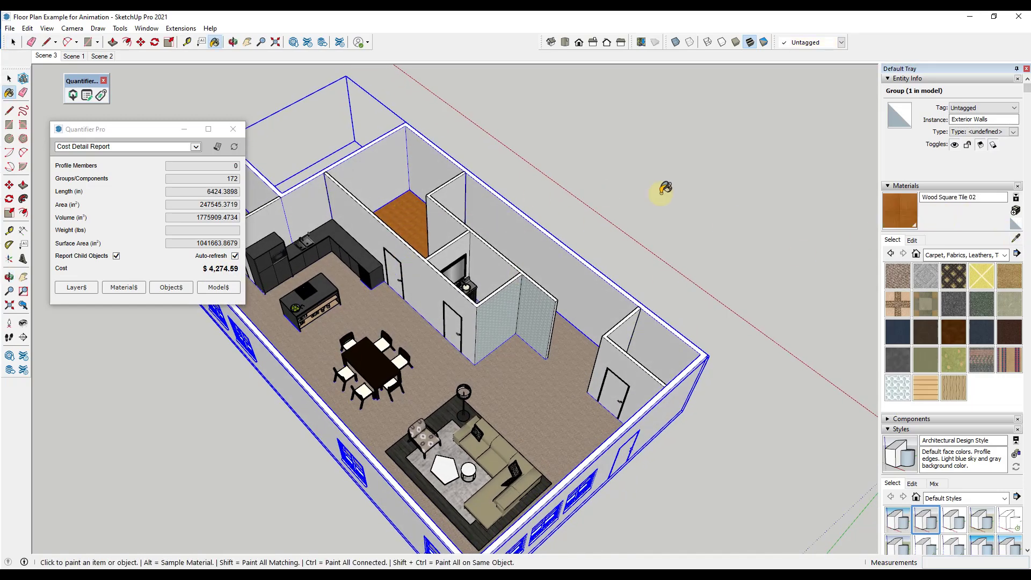
# Add a Wood Square Tile 02 cost row: 10 per ft², 10% waste, 8% tax
pyautogui.click(123, 288)
pyautogui.click(218, 221)
pyautogui.moveTo(379, 310); pyautogui.dragTo(385, 370)
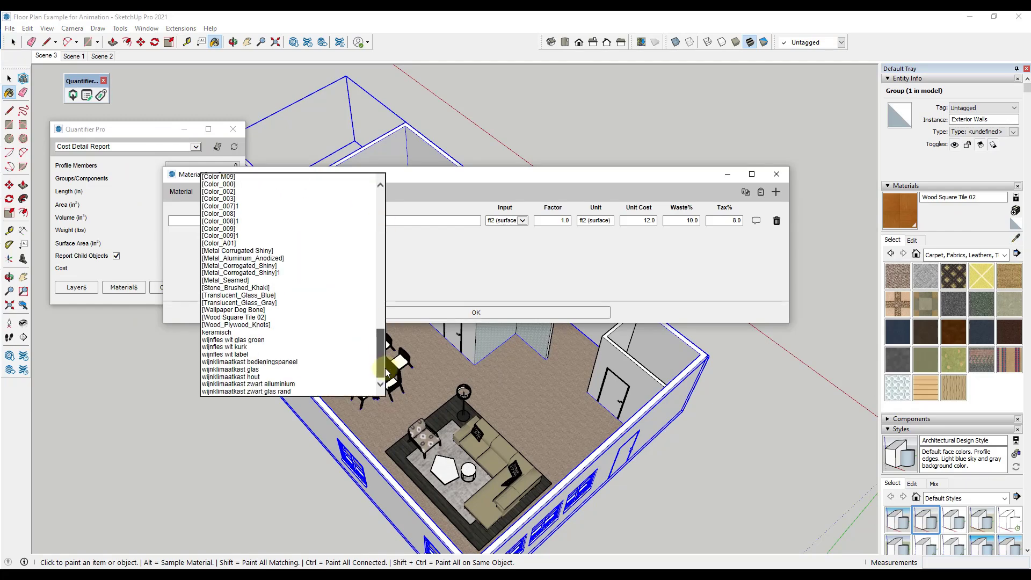
pyautogui.click(312, 317)
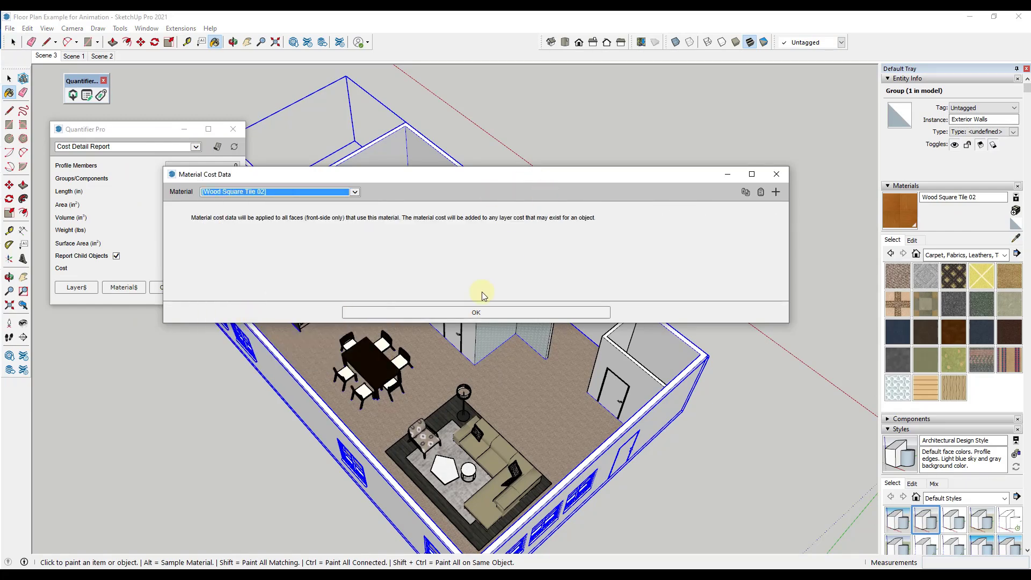
pyautogui.click(775, 191)
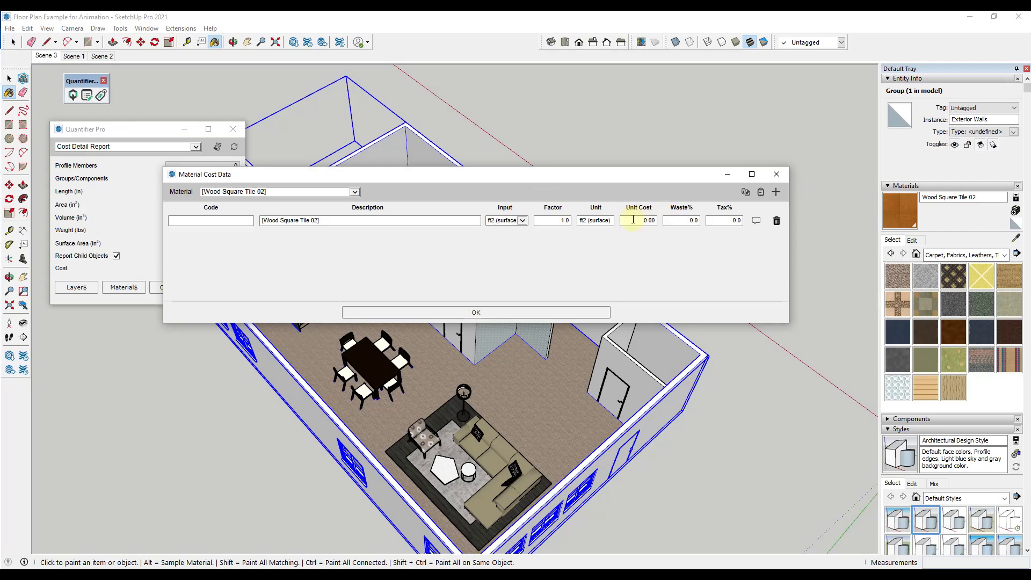
pyautogui.click(633, 219)
pyautogui.click(494, 311)
pyautogui.moveTo(481, 318); pyautogui.dragTo(536, 352, button='middle')
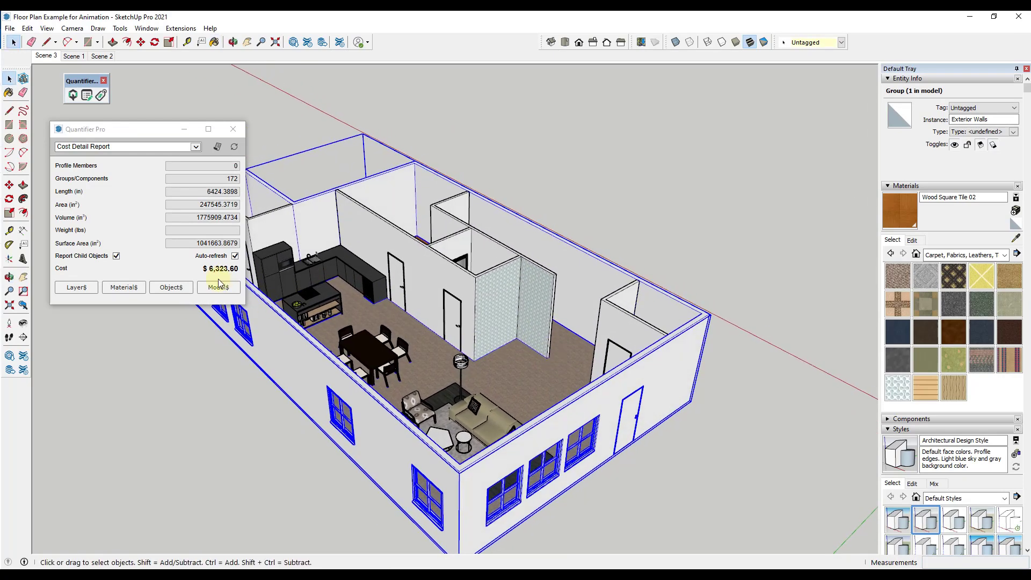
pyautogui.click(216, 147)
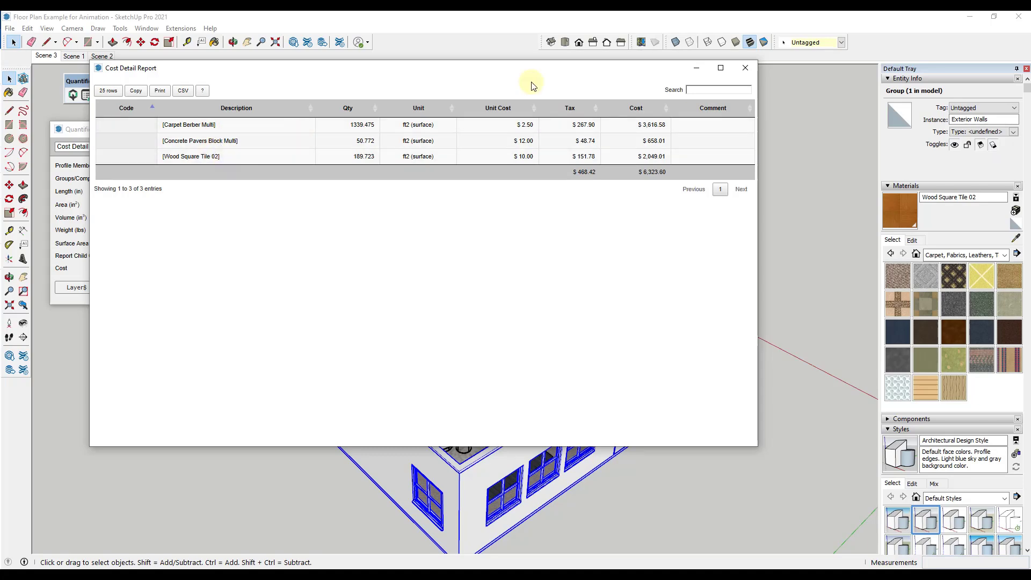
pyautogui.click(745, 68)
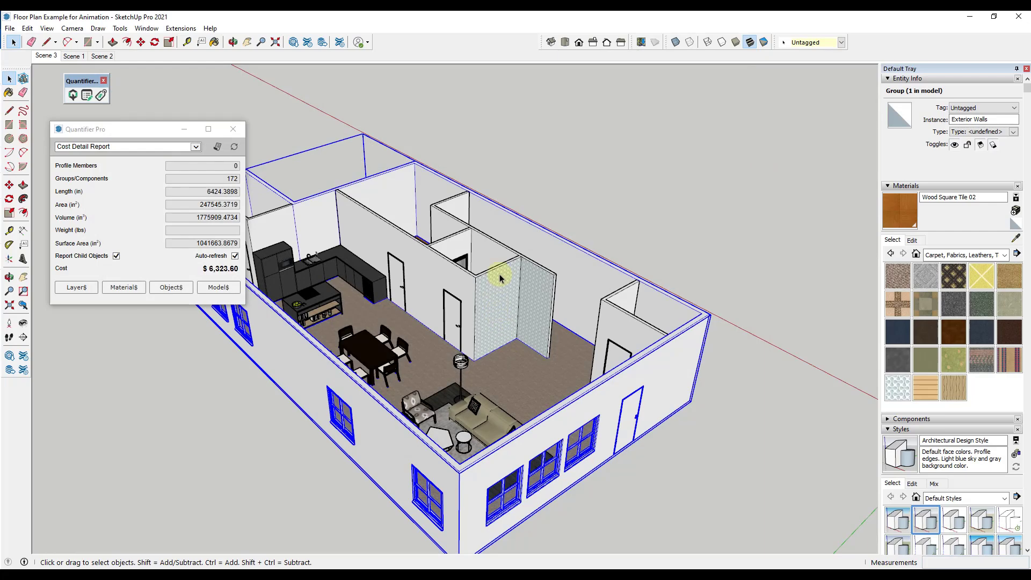
# Select the interior walls group and sample its Wallpaper Dog Bone material to confirm the name
pyautogui.click(556, 379)
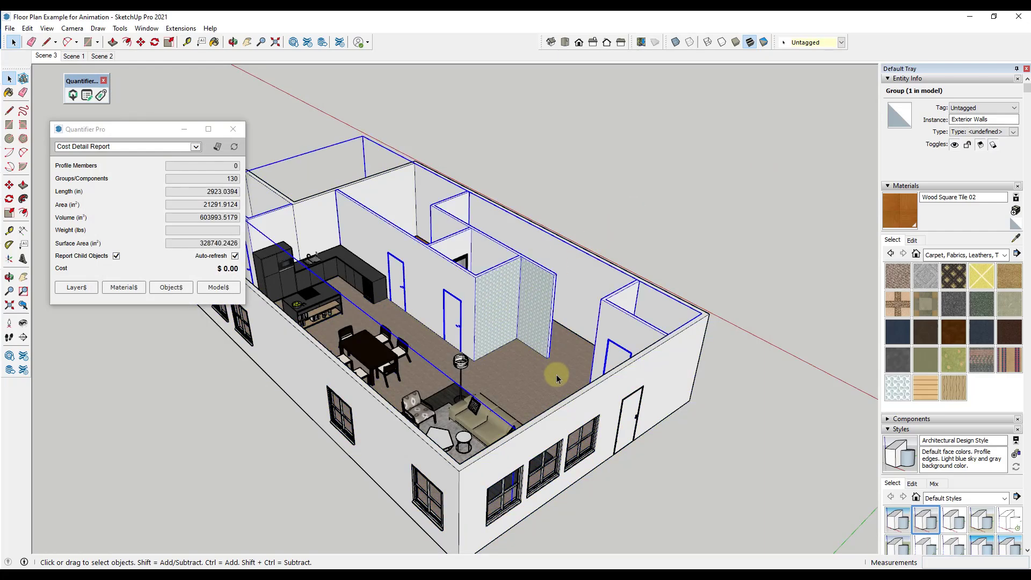
pyautogui.click(557, 379)
pyautogui.click(271, 231)
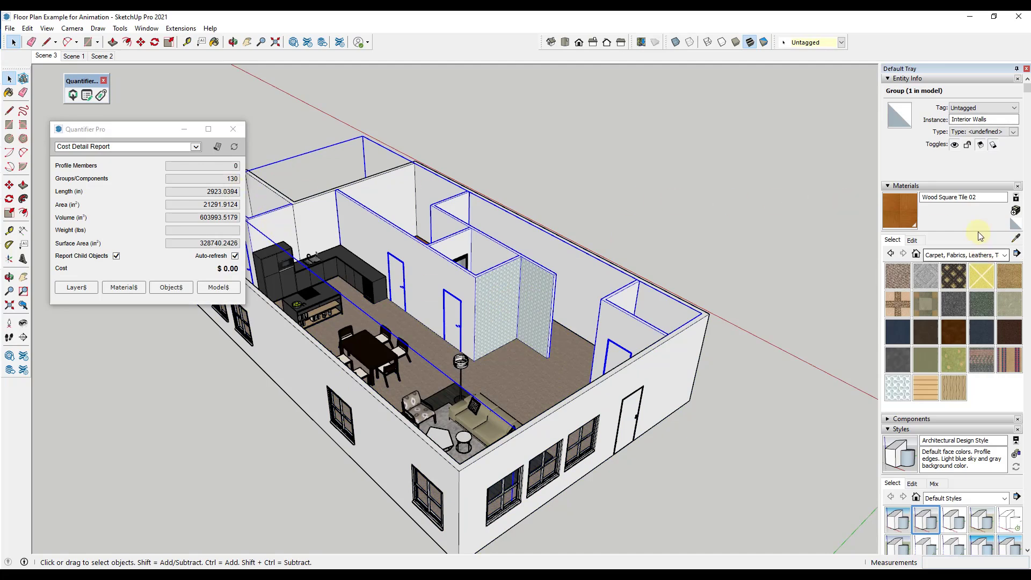
pyautogui.press('b')
pyautogui.keyDown('alt'); pyautogui.click(495, 273); pyautogui.keyUp('alt')
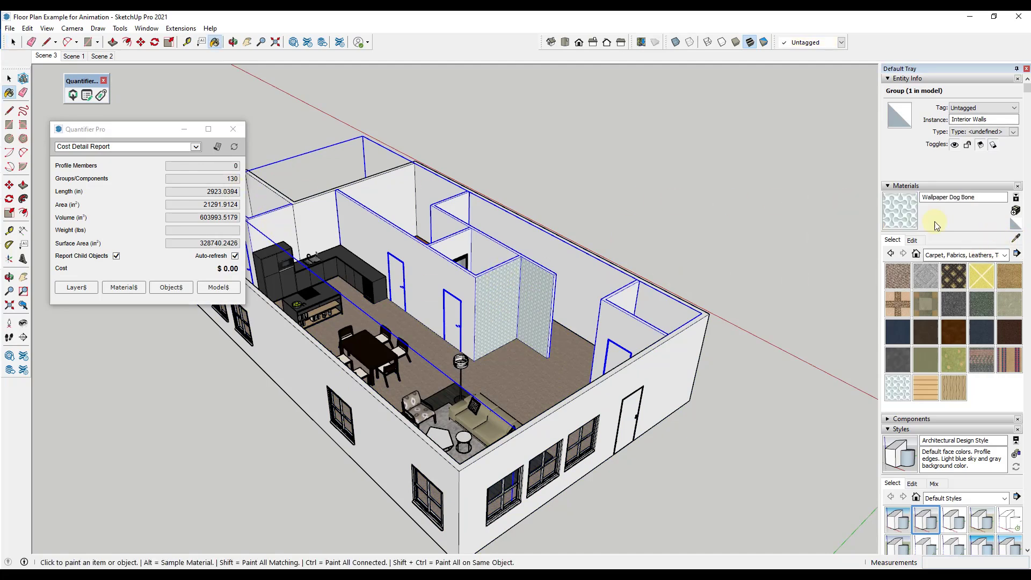
pyautogui.click(974, 197)
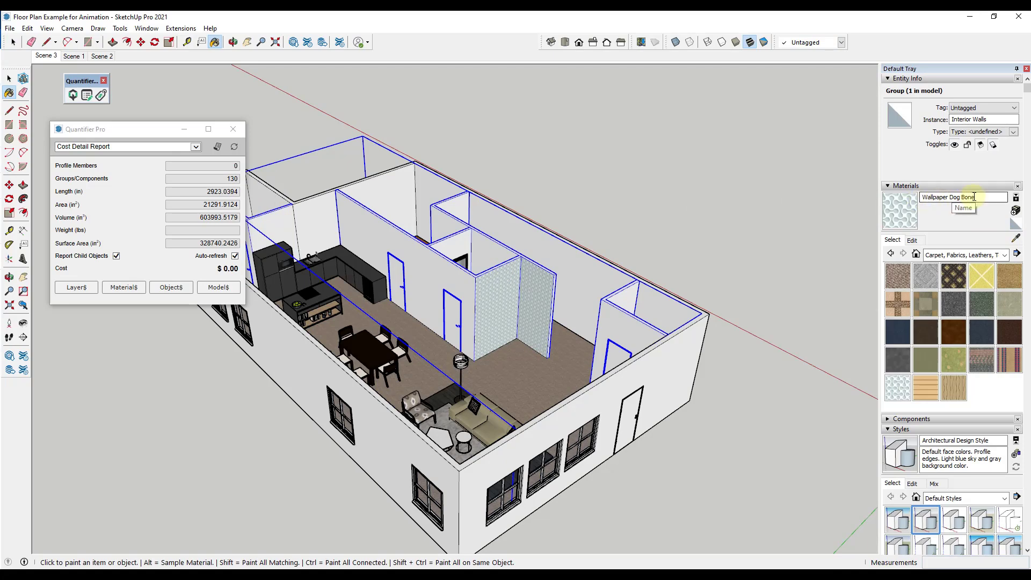
# Add a Wallpaper Dog Bone cost row: unit cost 5 per ft², 20% waste, 8% tax
pyautogui.click(129, 287)
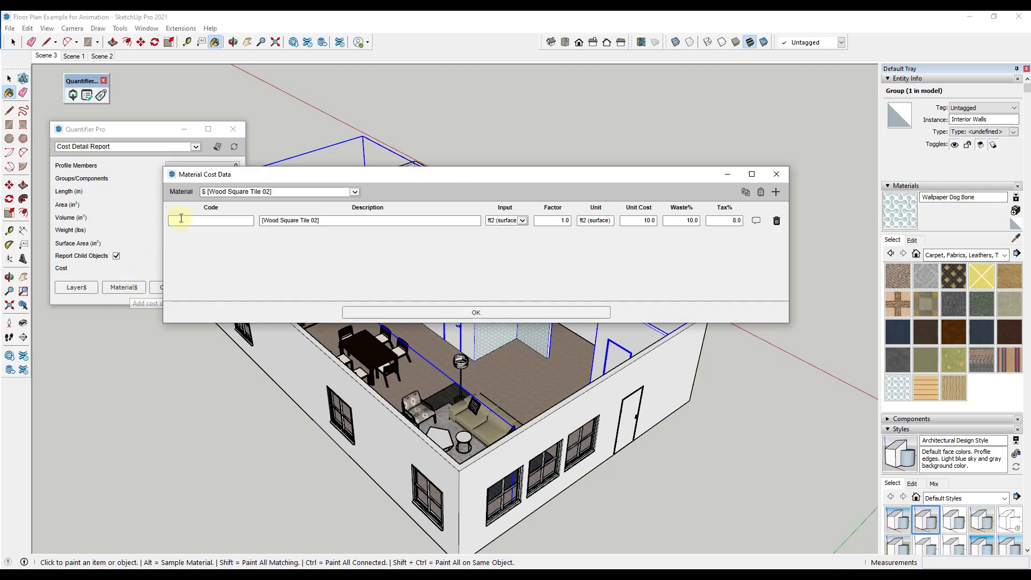
pyautogui.click(288, 192)
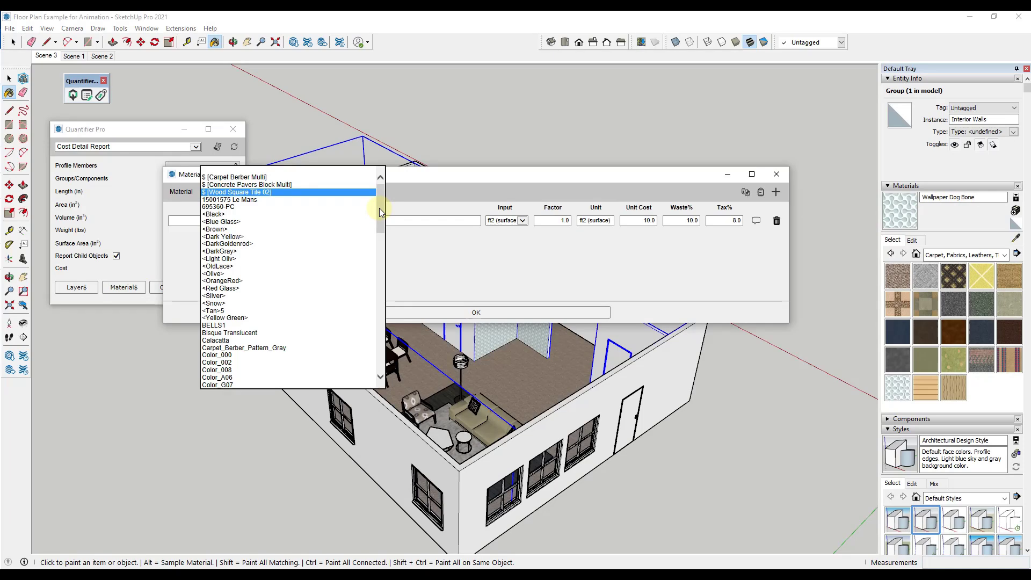
pyautogui.moveTo(379, 207); pyautogui.dragTo(387, 344)
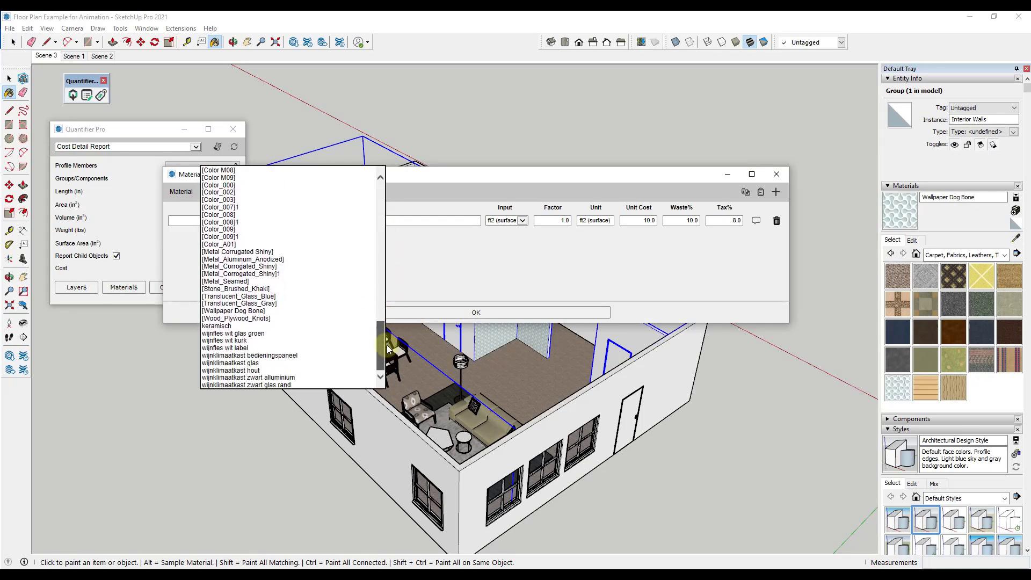
pyautogui.click(257, 312)
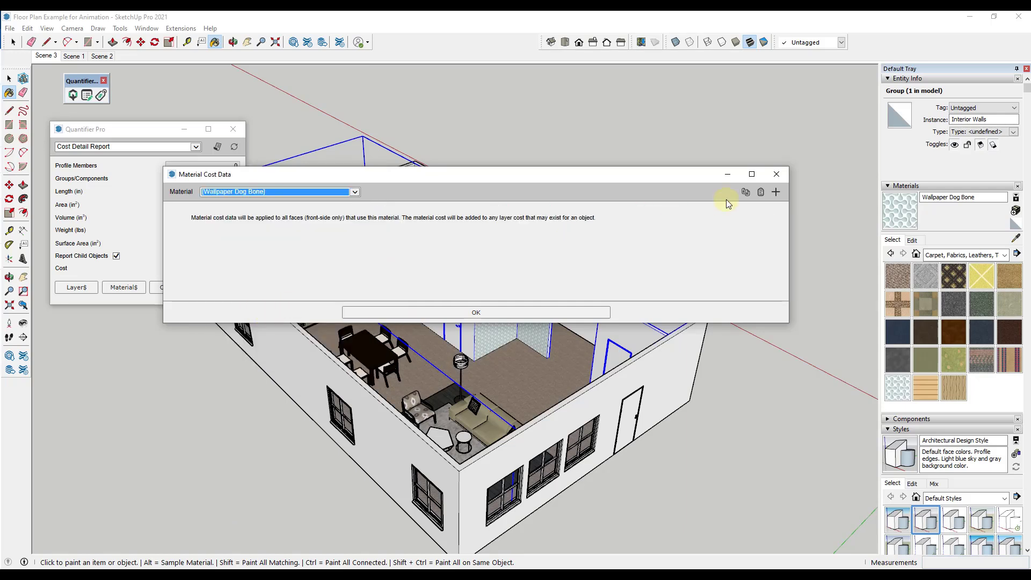
pyautogui.click(775, 191)
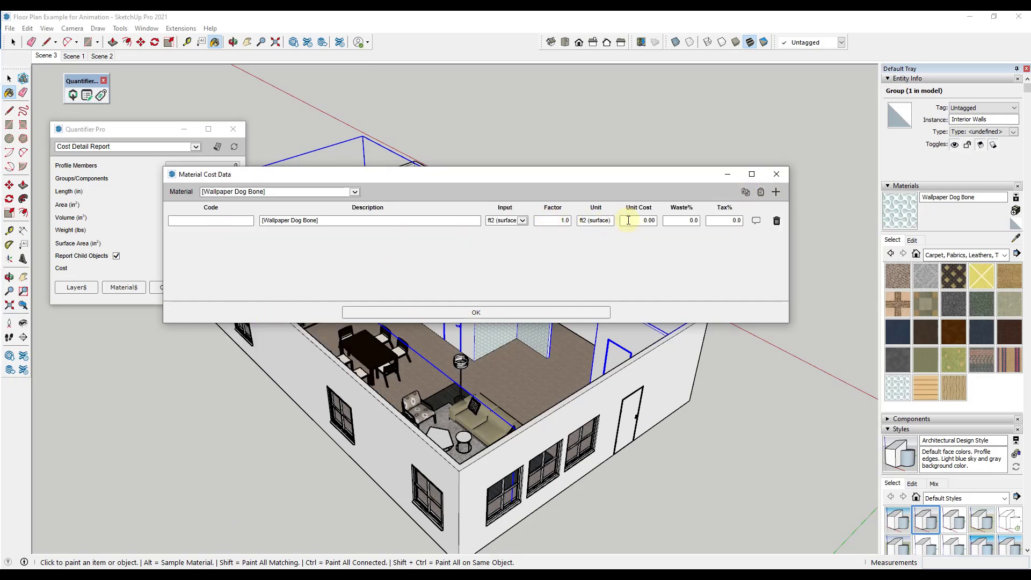
pyautogui.click(628, 220)
pyautogui.click(460, 314)
pyautogui.press('space')
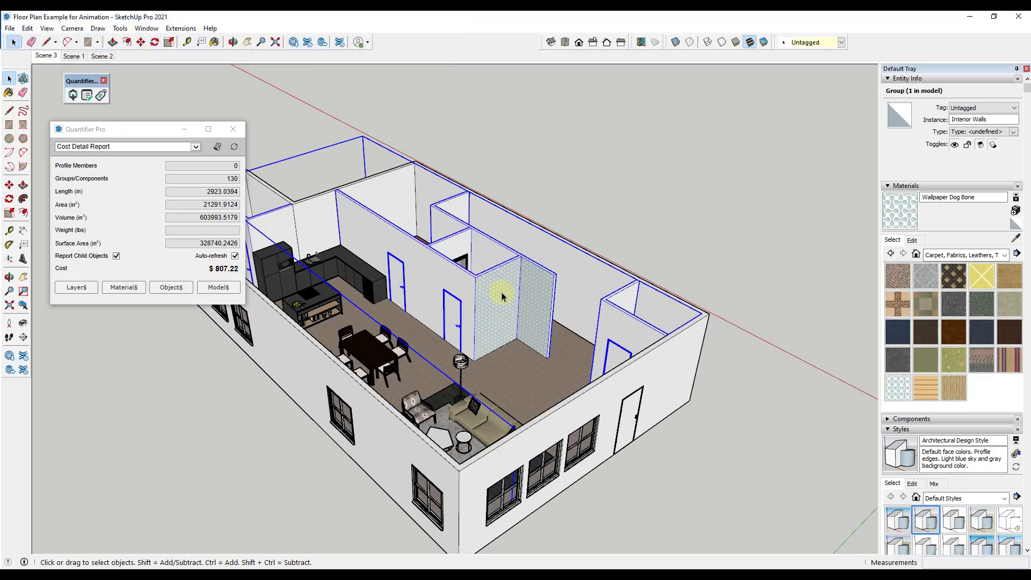
# Generate a Cost Detail Report for the exterior walls group alone
pyautogui.click(533, 381)
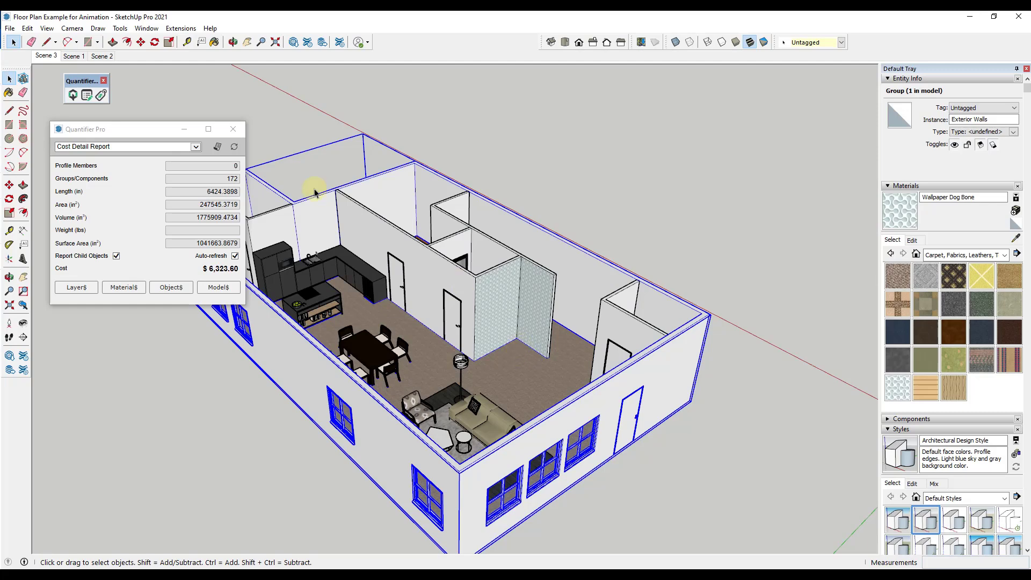
pyautogui.click(217, 149)
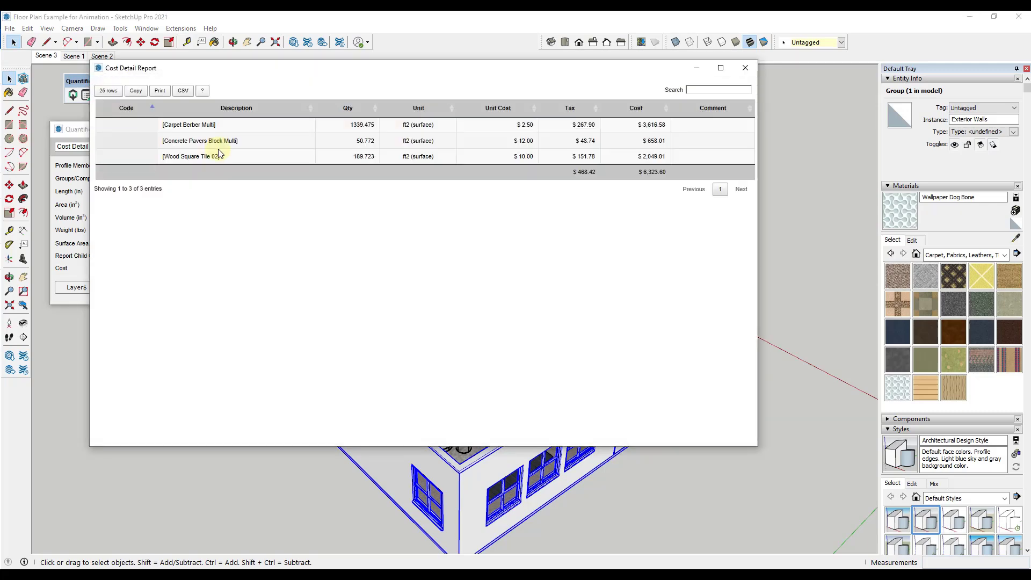
pyautogui.click(744, 69)
# Select all three house groups and generate the Cost Detail Report totalling $7,130.82
pyautogui.moveTo(759, 159); pyautogui.dragTo(348, 443)
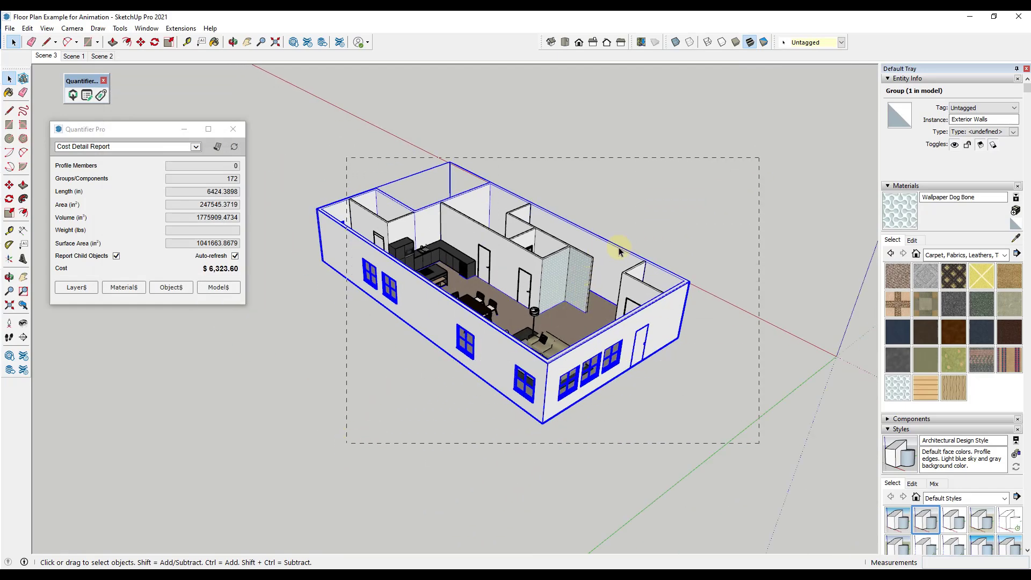
pyautogui.keyDown('ctrl'); pyautogui.click(329, 204); pyautogui.keyUp('ctrl')
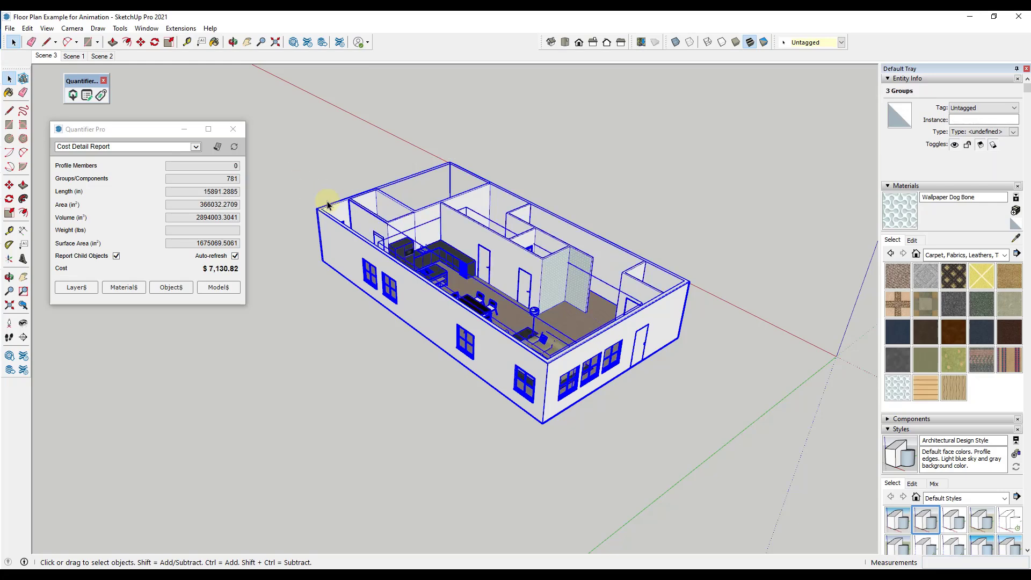
pyautogui.scroll(4, 580, 261)
pyautogui.click(217, 148)
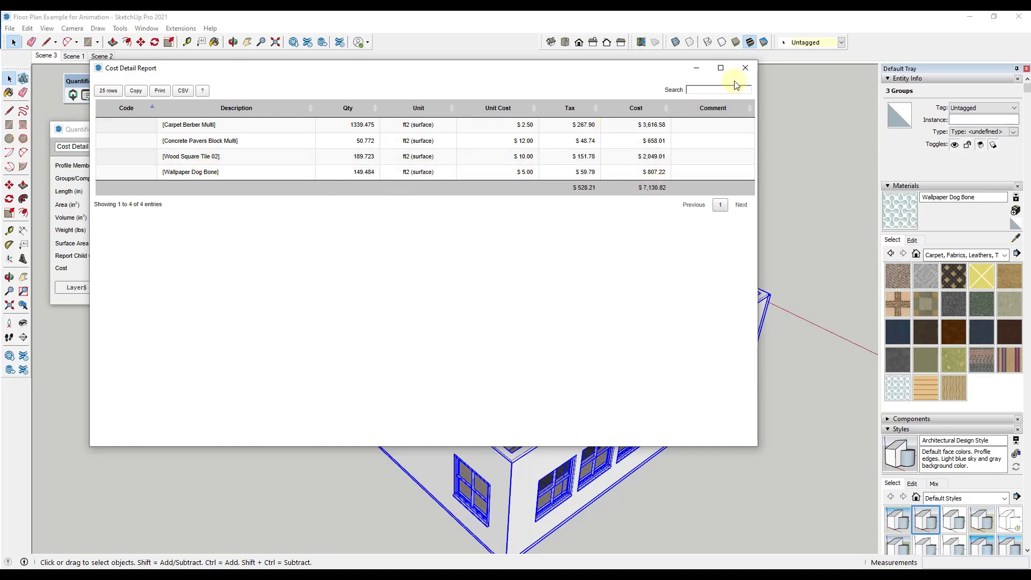
pyautogui.click(745, 68)
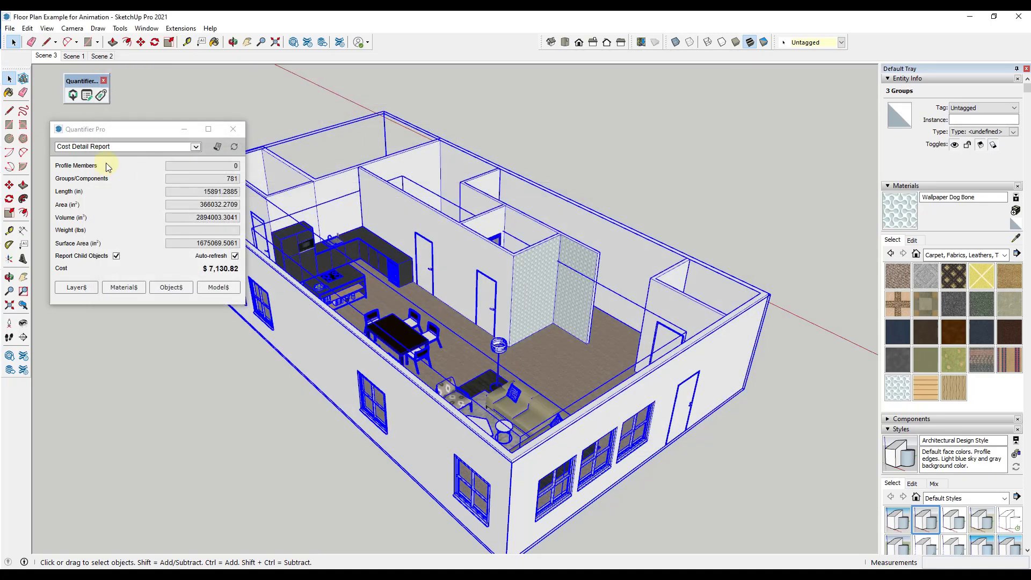
# View the Cost Summary Report totals, then return to the Material Cost Data editor
pyautogui.click(222, 152)
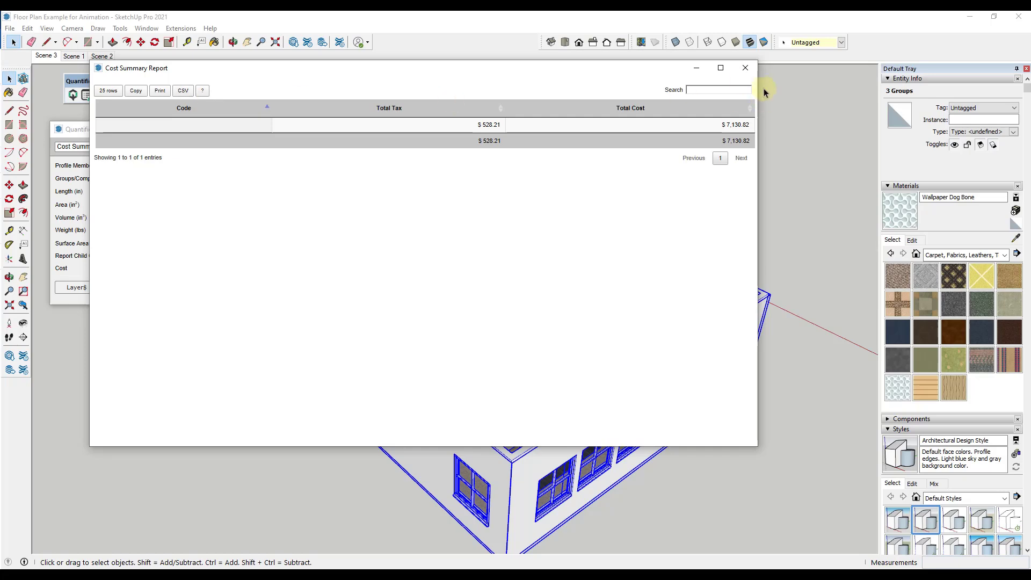
pyautogui.click(745, 69)
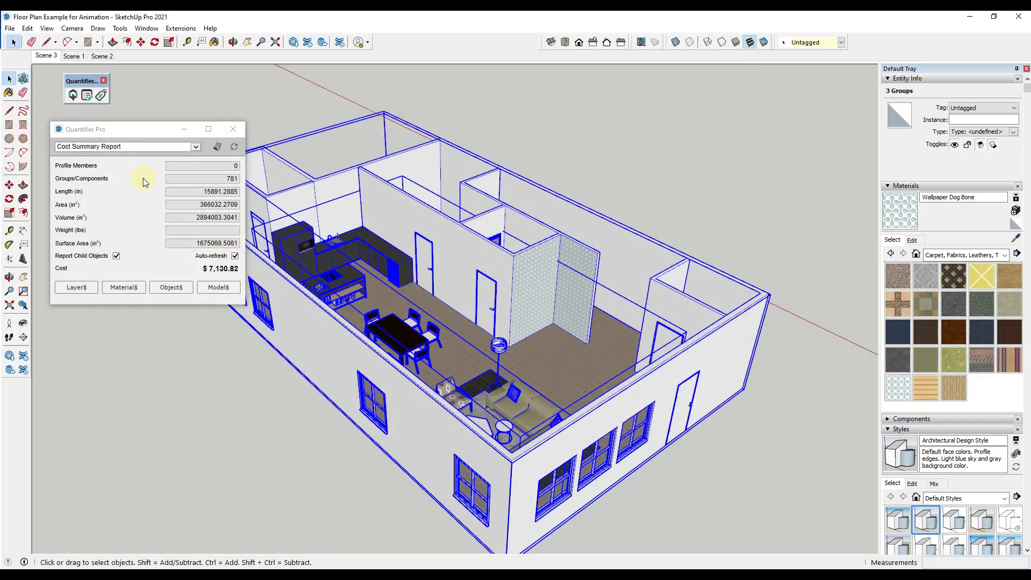
pyautogui.click(123, 287)
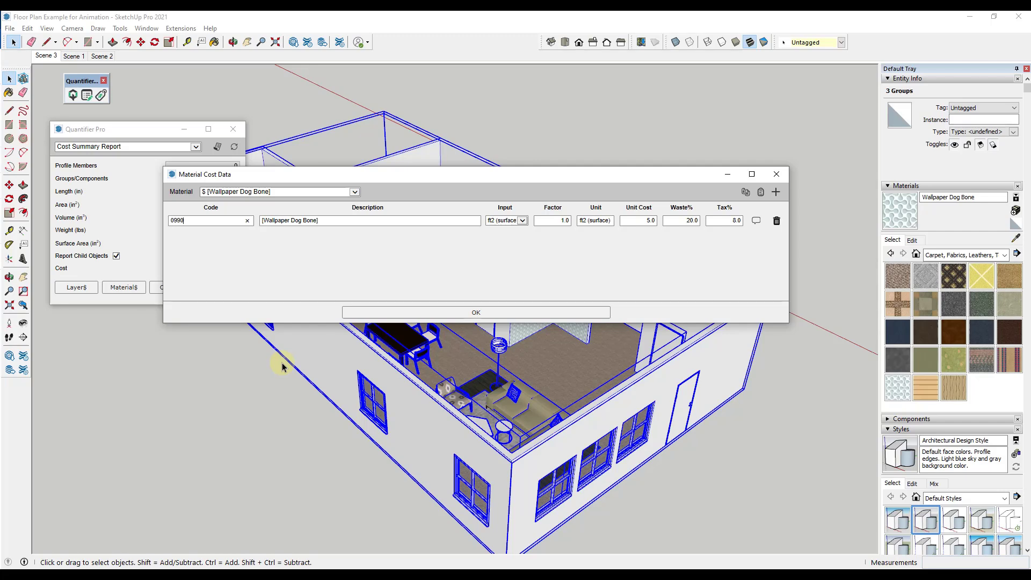
# Enter cost code 096001 for Carpet Berber Multi and a 09 code for Wood Square Tile 02
pyautogui.click(254, 192)
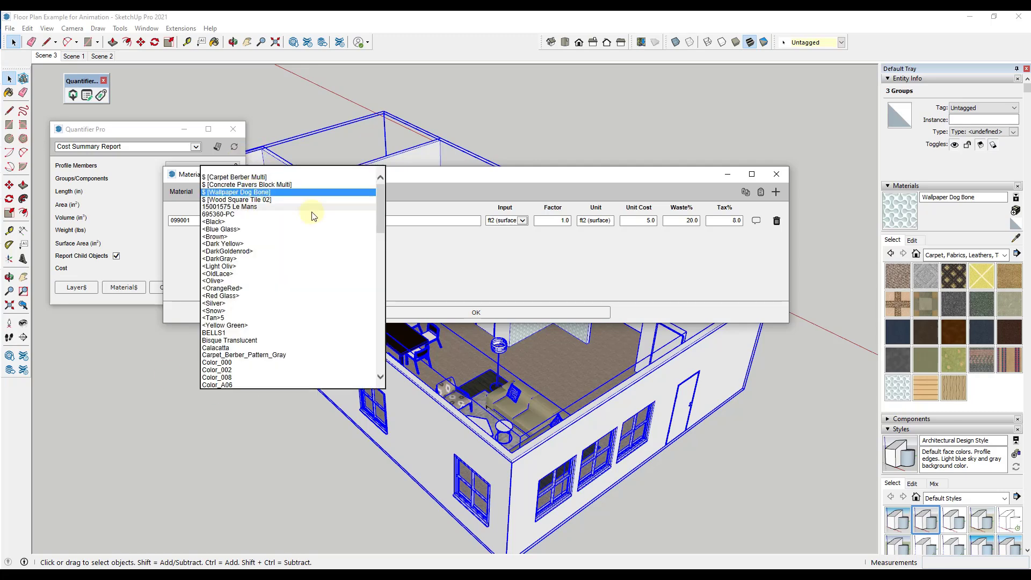
pyautogui.click(248, 178)
pyautogui.click(210, 219)
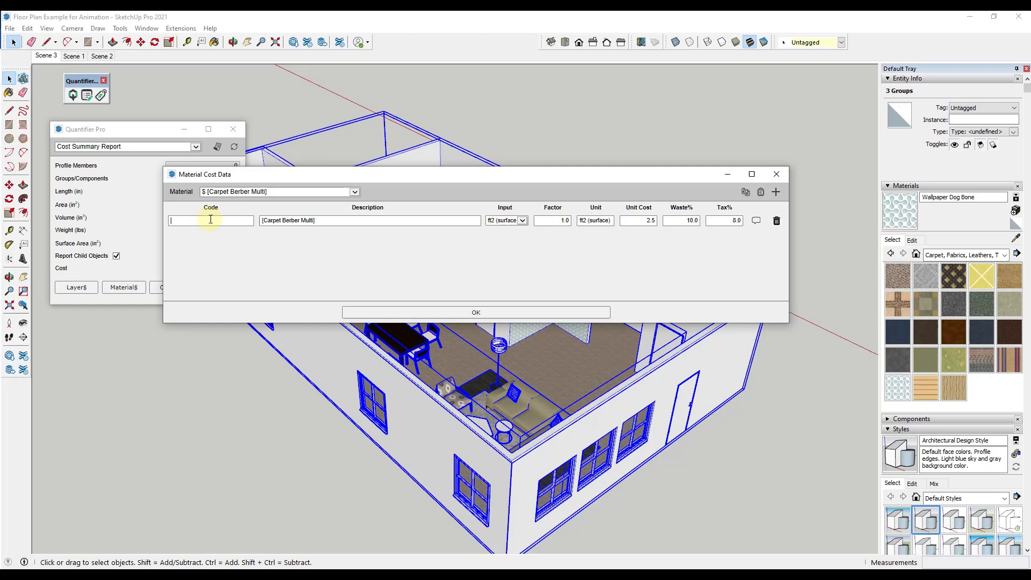
pyautogui.write('096001')
pyautogui.click(260, 191)
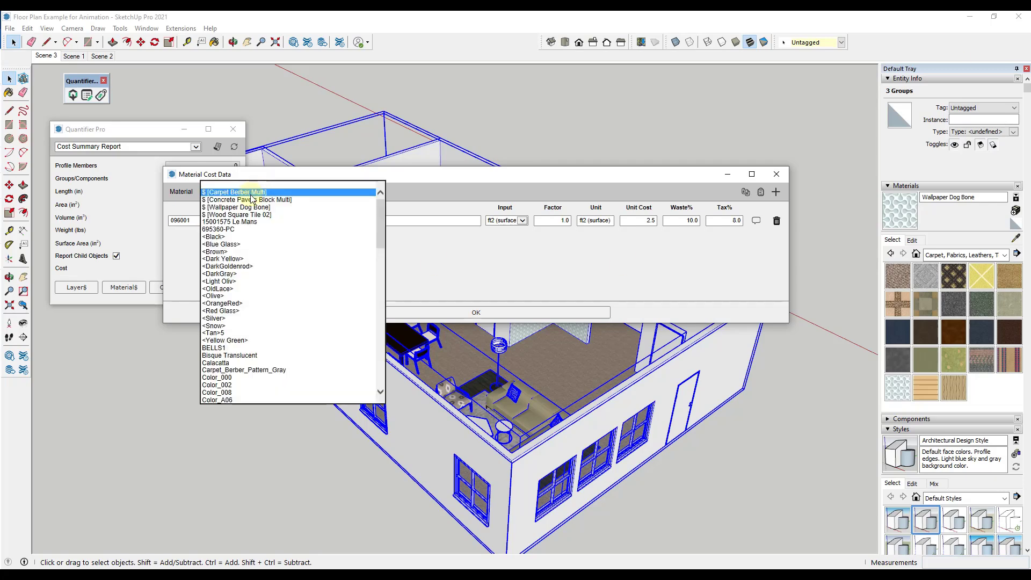
pyautogui.click(253, 205)
pyautogui.click(214, 220)
pyautogui.write('09')
pyautogui.press('Return')
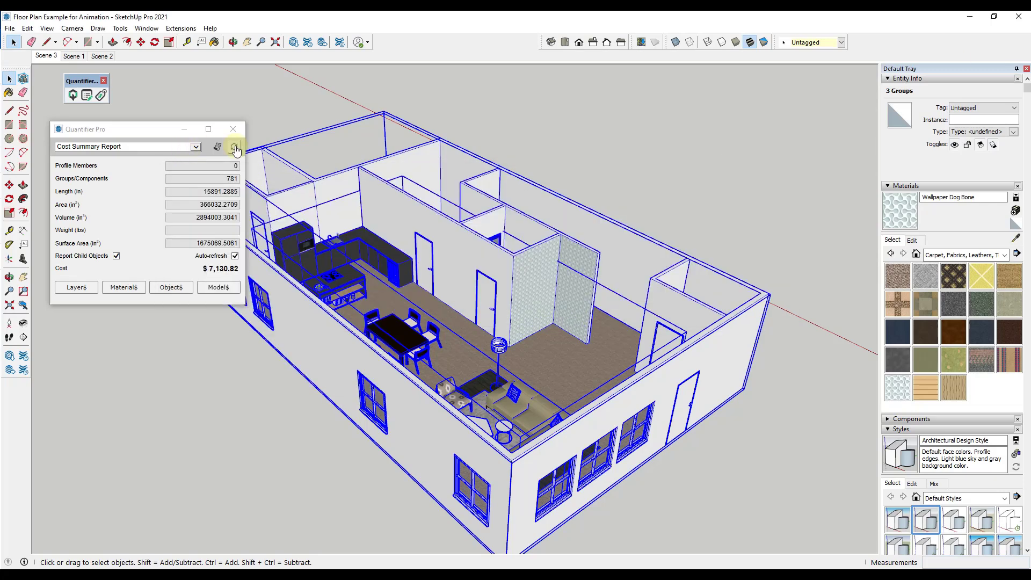
# Switch the report type to Cost Detail Report and create it
pyautogui.click(196, 147)
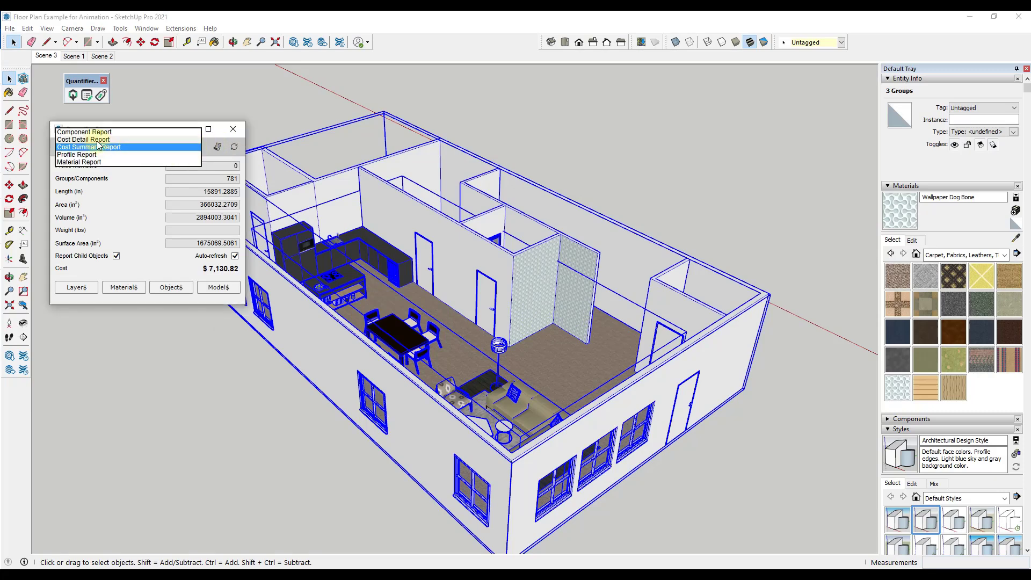
pyautogui.click(184, 155)
pyautogui.click(218, 148)
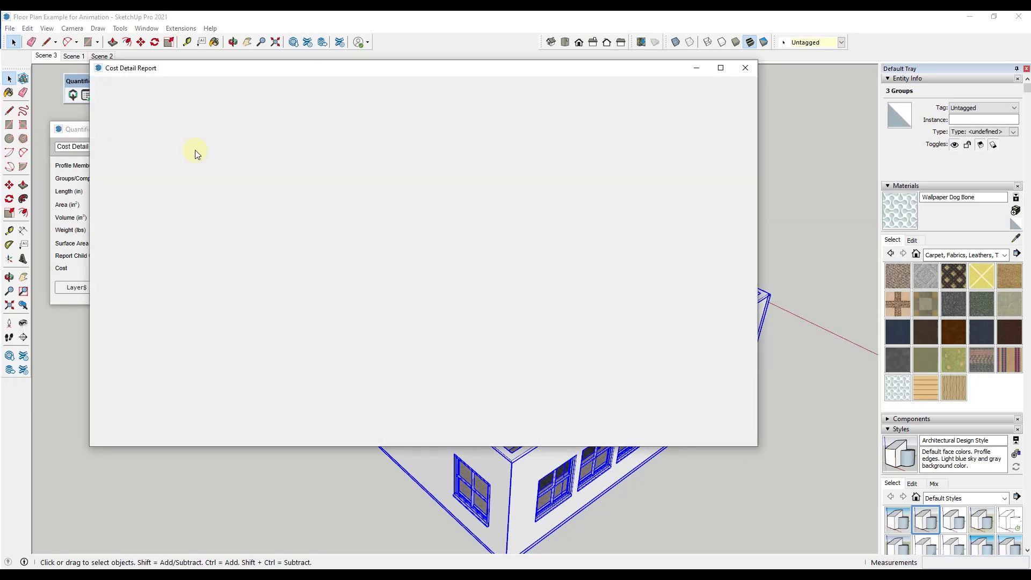